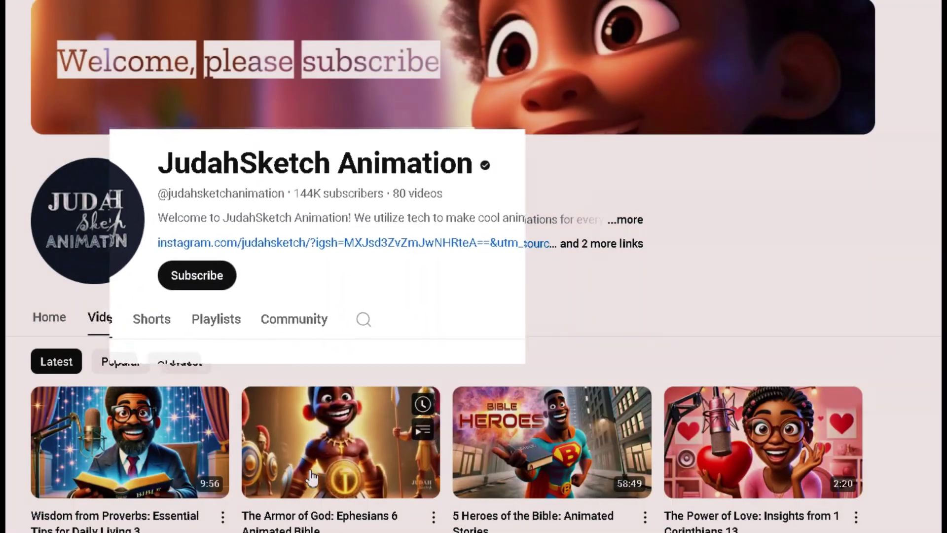
- Scroll through the JudahSketch Animation channel's grid of animated Bible story uploads and view counts
{"action": "scroll", "coordinate": [313, 477], "scroll_direction": "down", "scroll_amount": 15}
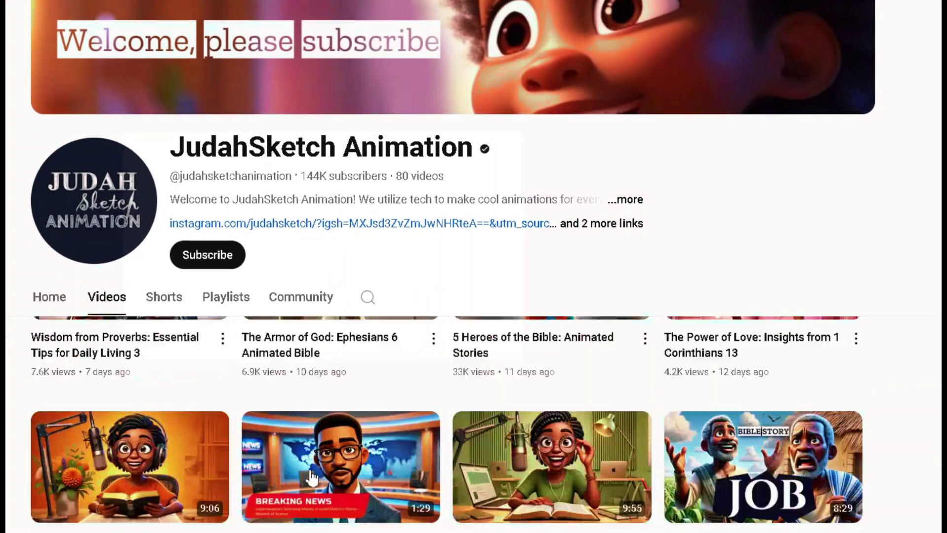
{"action": "scroll", "coordinate": [314, 476], "scroll_direction": "down", "scroll_amount": 7}
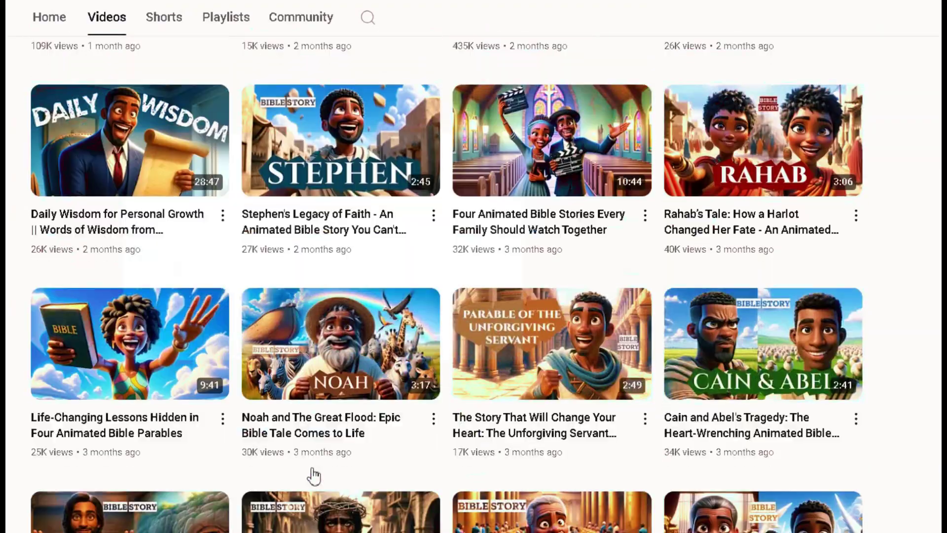
{"action": "scroll", "coordinate": [314, 476], "scroll_direction": "down", "scroll_amount": 4}
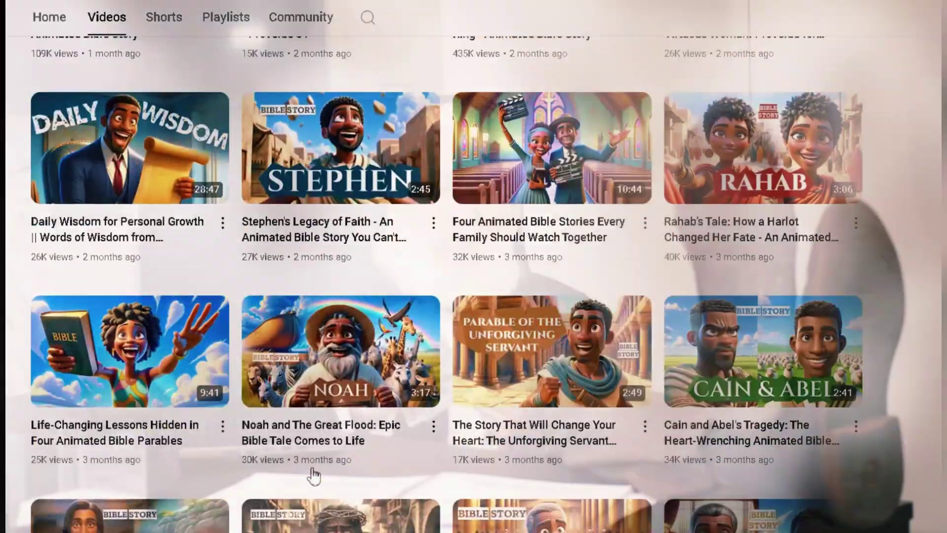
{"action": "scroll", "coordinate": [314, 477], "scroll_direction": "down", "scroll_amount": 3}
{"action": "scroll", "coordinate": [314, 476], "scroll_direction": "down", "scroll_amount": 3}
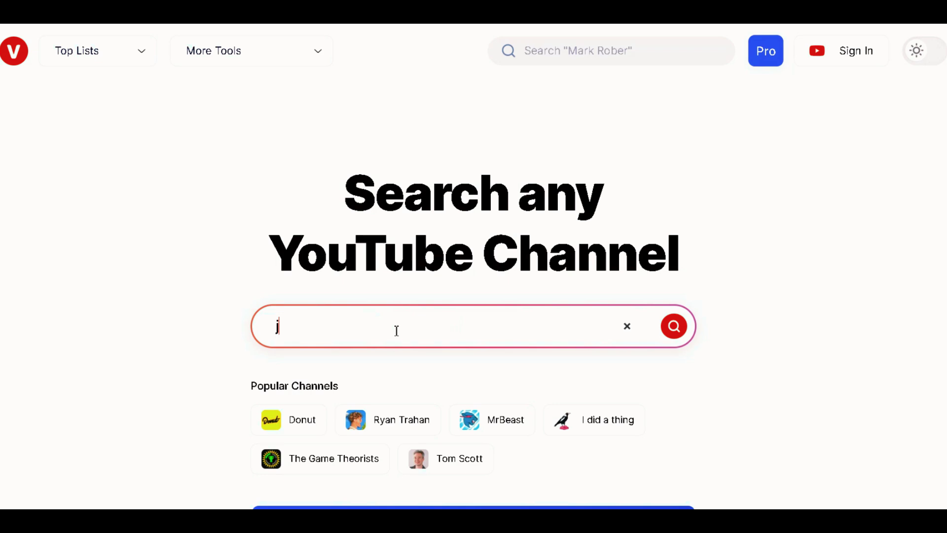
- Search ViewStats for 'judahsketch animation' and show the channel's stats for the last 3 months
{"action": "type", "text": "udah"}
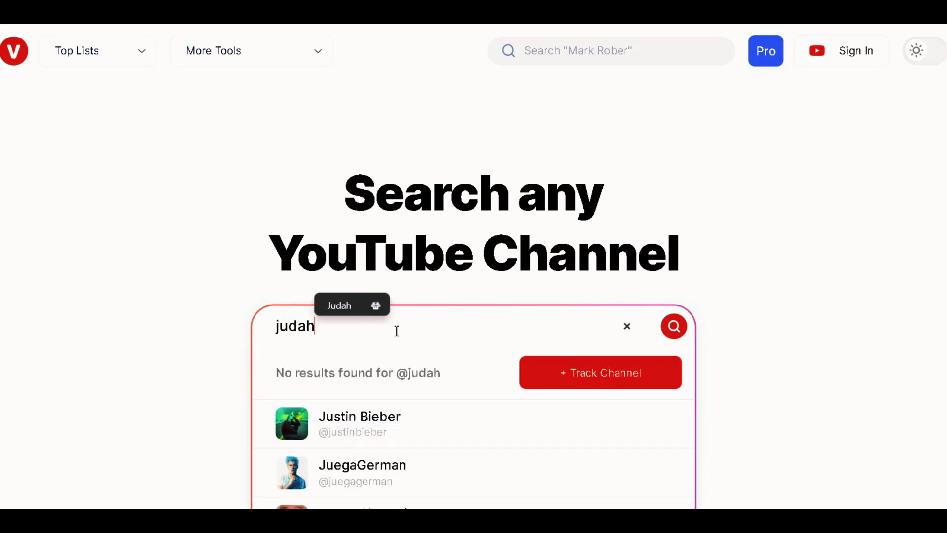
{"action": "type", "text": "sketch animation"}
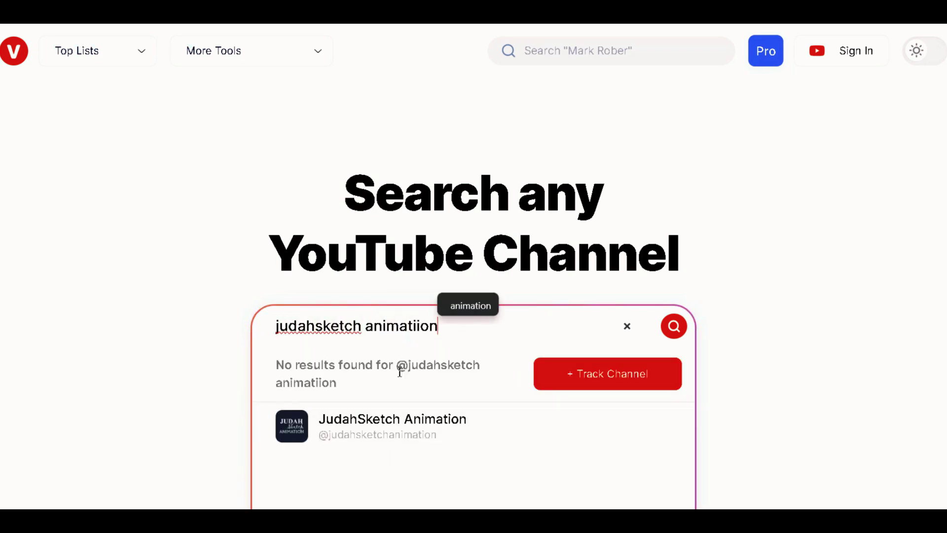
{"action": "left_click", "coordinate": [400, 425]}
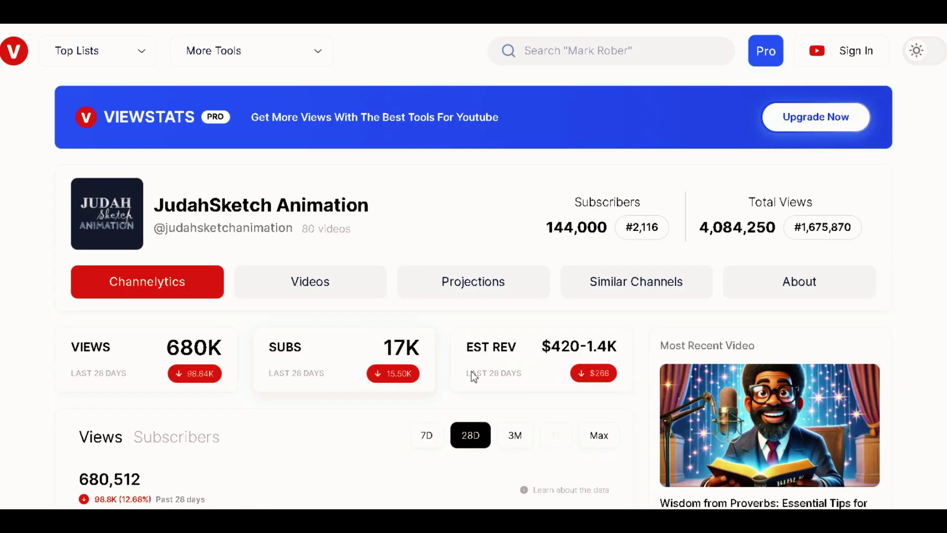
{"action": "left_click", "coordinate": [515, 436]}
- Review the 2.31M-view, 69.90K-subscriber stats, then list the channel's long-form videos
{"action": "scroll", "coordinate": [409, 403], "scroll_direction": "down", "scroll_amount": 2}
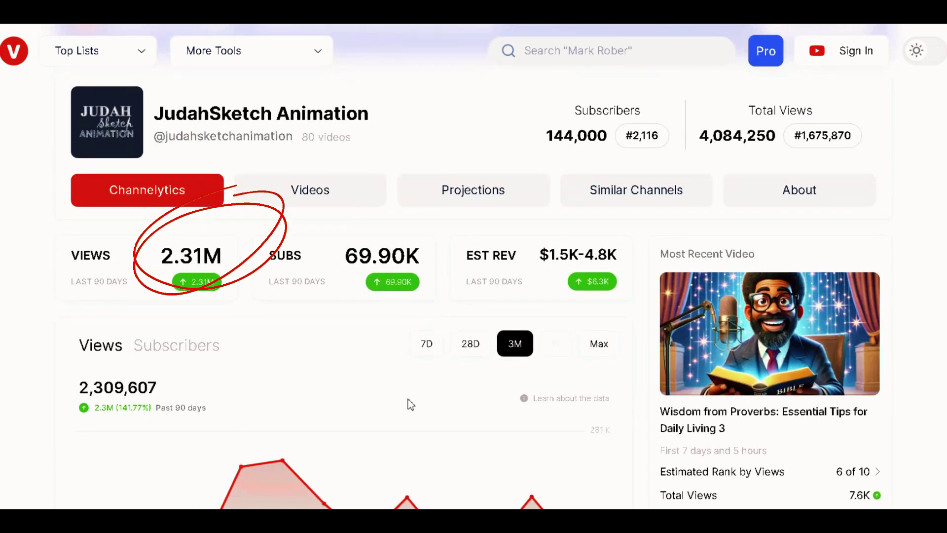
{"action": "scroll", "coordinate": [411, 405], "scroll_direction": "down", "scroll_amount": 1}
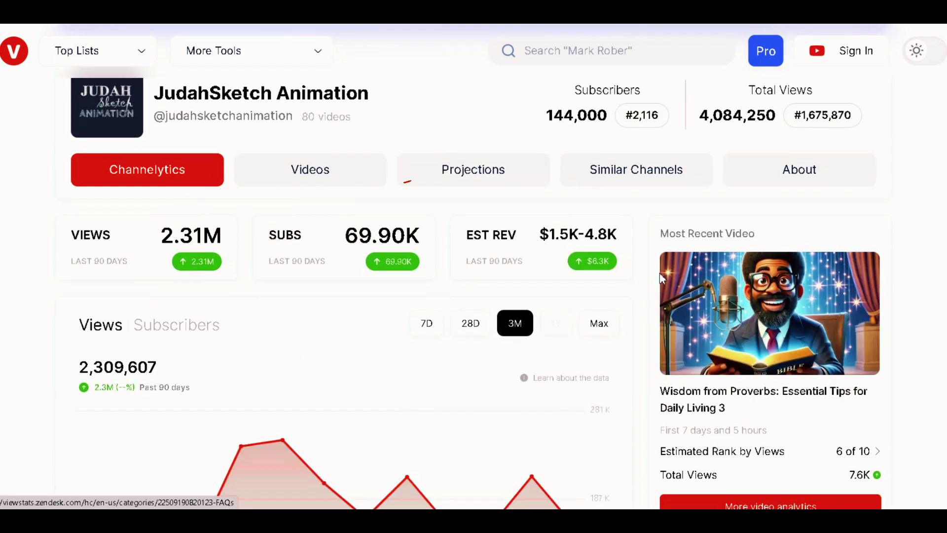
{"action": "mouse_move", "coordinate": [581, 271]}
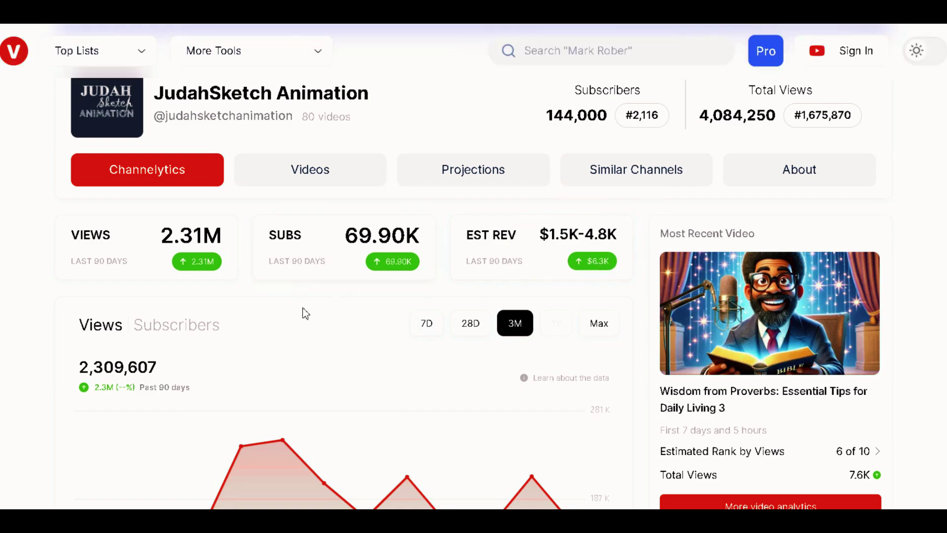
{"action": "left_click", "coordinate": [321, 189]}
{"action": "scroll", "coordinate": [417, 313], "scroll_direction": "down", "scroll_amount": 10}
- Apply a filter option on the channel's video list so it reloads
{"action": "scroll", "coordinate": [417, 313], "scroll_direction": "up", "scroll_amount": 10}
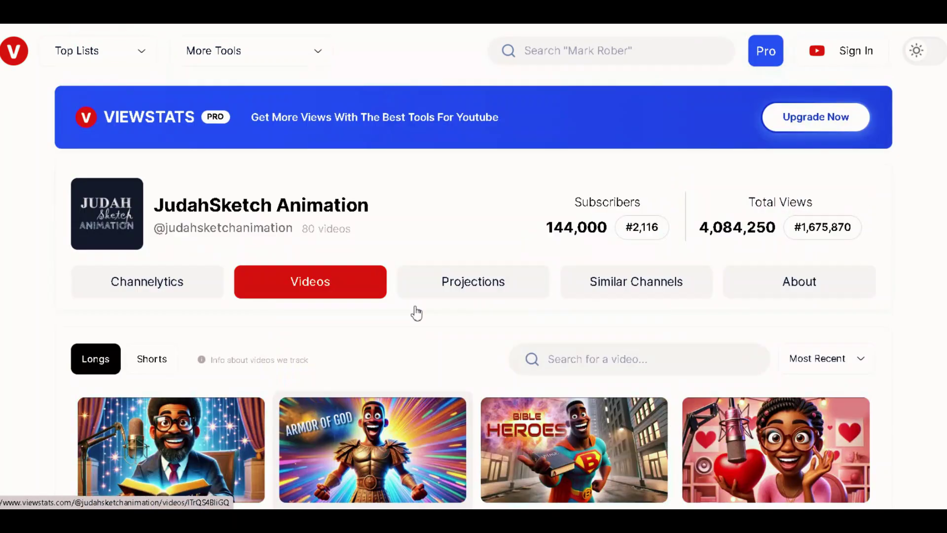
{"action": "scroll", "coordinate": [416, 313], "scroll_direction": "down", "scroll_amount": 3}
{"action": "left_click", "coordinate": [408, 398]}
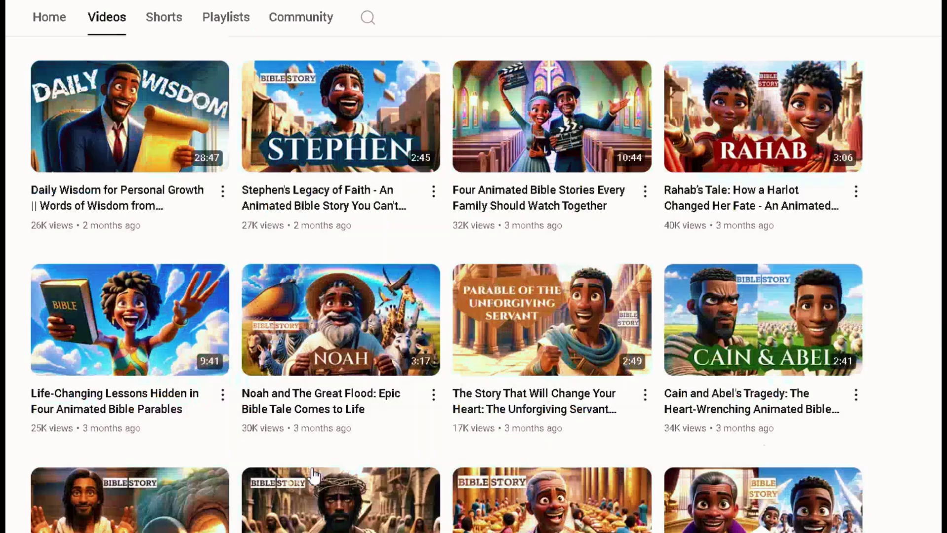
{"action": "scroll", "coordinate": [313, 477], "scroll_direction": "up", "scroll_amount": 1}
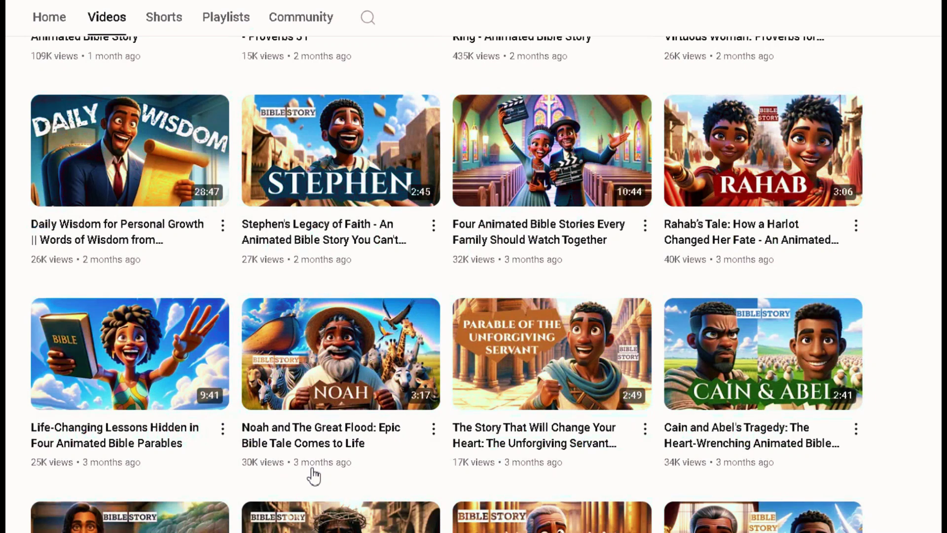
{"action": "scroll", "coordinate": [314, 476], "scroll_direction": "down", "scroll_amount": 3}
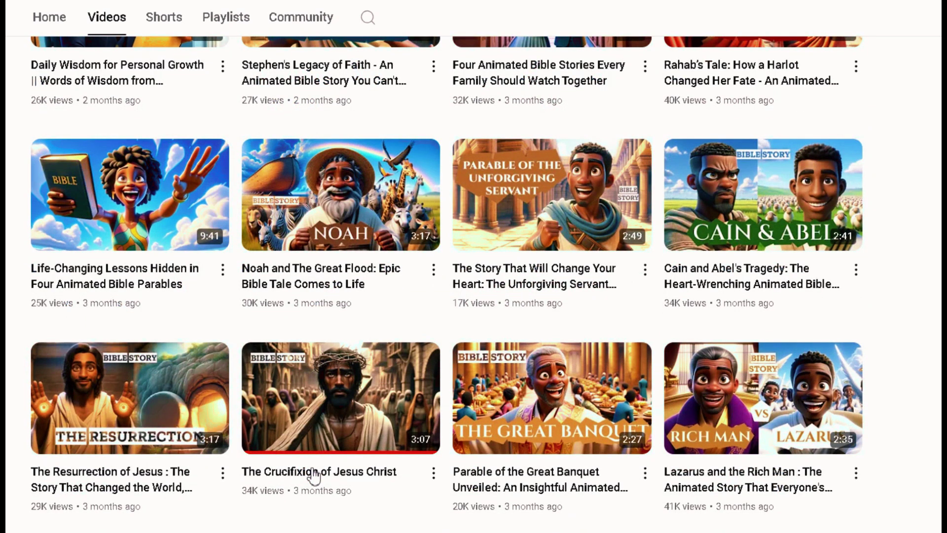
{"action": "scroll", "coordinate": [314, 476], "scroll_direction": "down", "scroll_amount": 2}
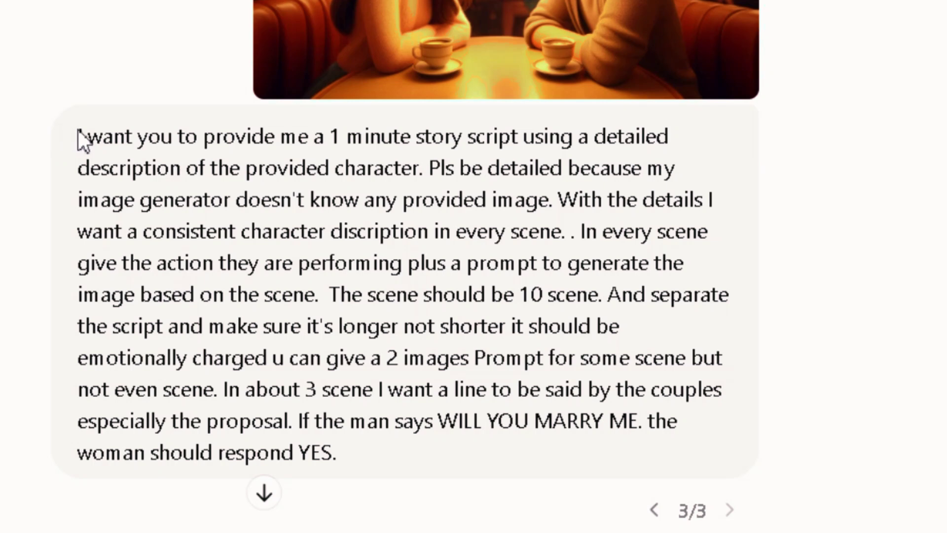
- Highlight the story-script request, then read through the ten-scene café script and image prompts
{"action": "left_click_drag", "start_coordinate": [77, 136], "coordinate": [458, 441]}
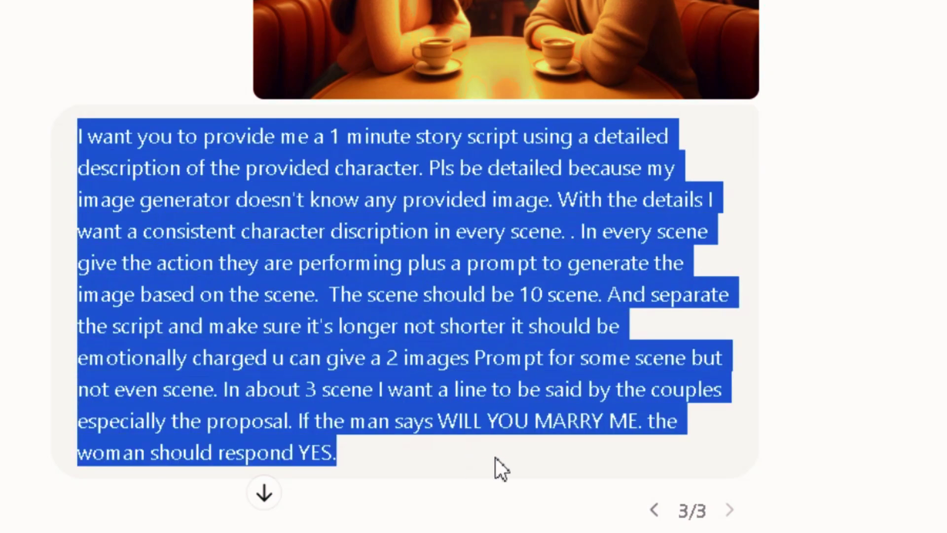
{"action": "left_click", "coordinate": [795, 436]}
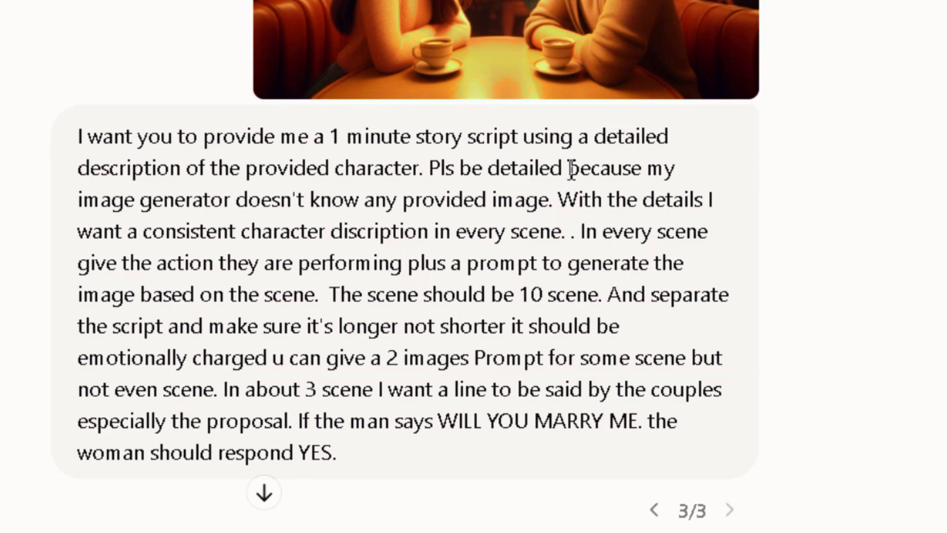
{"action": "scroll", "coordinate": [749, 112], "scroll_direction": "up", "scroll_amount": 1}
{"action": "scroll", "coordinate": [749, 112], "scroll_direction": "down", "scroll_amount": 3}
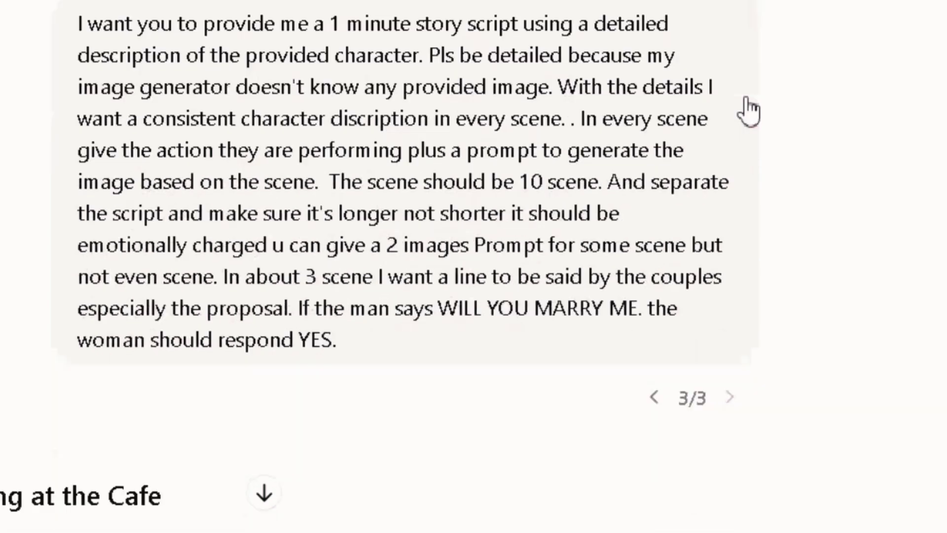
{"action": "scroll", "coordinate": [749, 112], "scroll_direction": "up", "scroll_amount": 4}
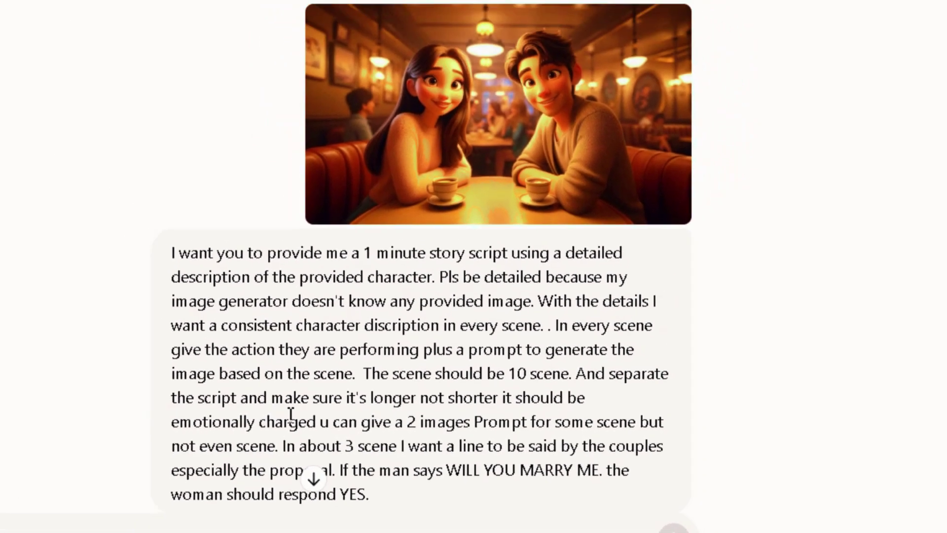
{"action": "scroll", "coordinate": [381, 404], "scroll_direction": "down", "scroll_amount": 5}
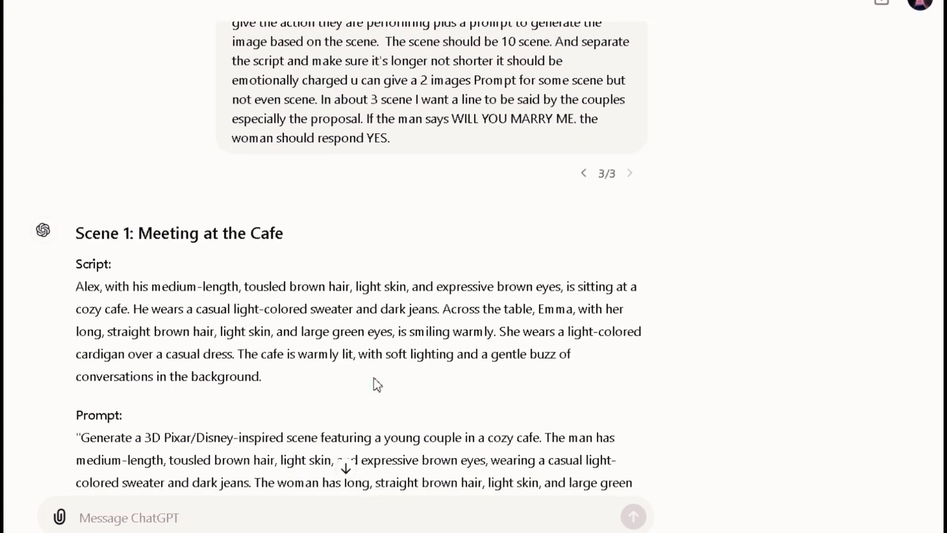
{"action": "scroll", "coordinate": [265, 316], "scroll_direction": "down", "scroll_amount": 20}
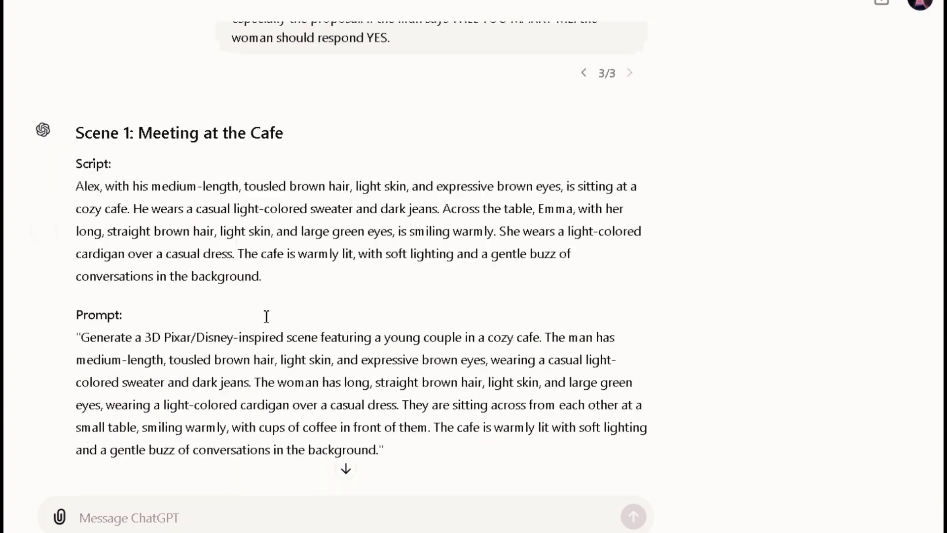
{"action": "scroll", "coordinate": [344, 266], "scroll_direction": "down", "scroll_amount": 13}
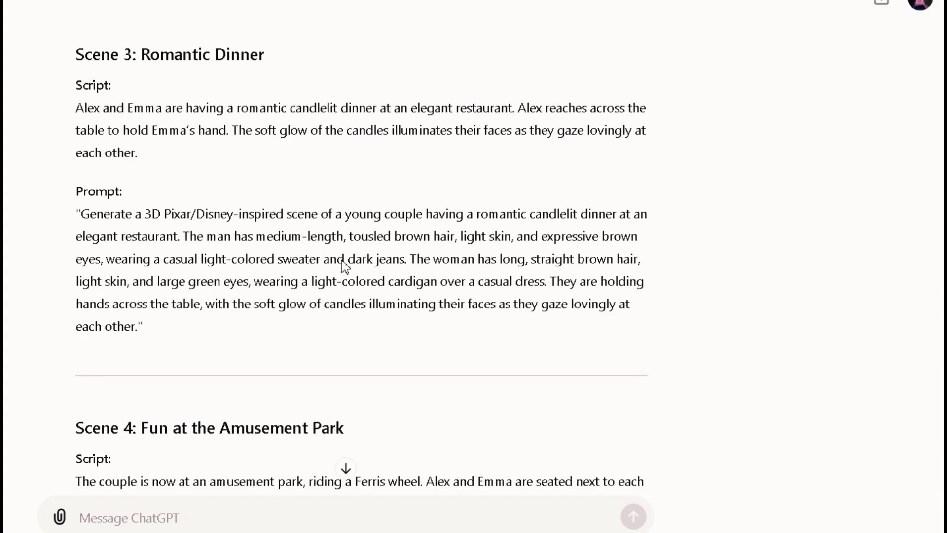
{"action": "scroll", "coordinate": [344, 262], "scroll_direction": "down", "scroll_amount": 7}
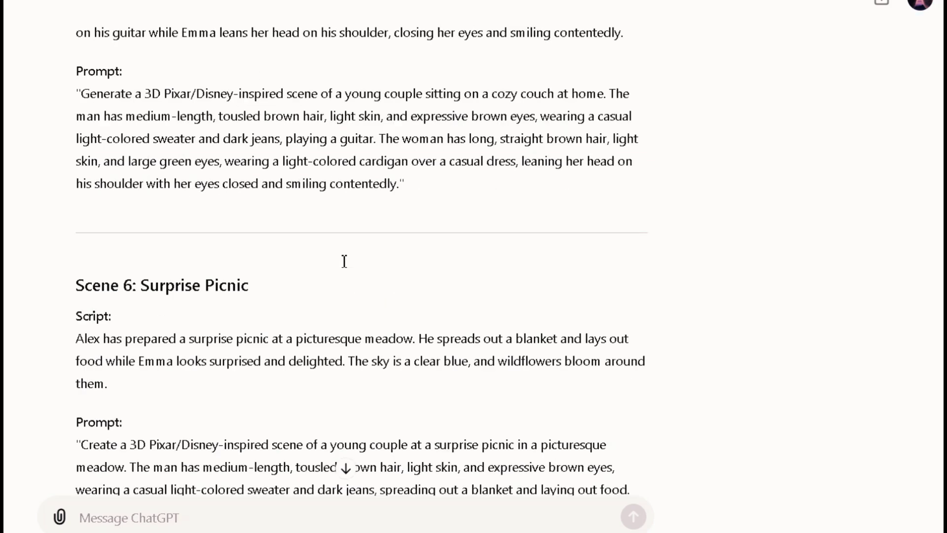
{"action": "scroll", "coordinate": [344, 262], "scroll_direction": "up", "scroll_amount": 1}
{"action": "scroll", "coordinate": [344, 261], "scroll_direction": "down", "scroll_amount": 14}
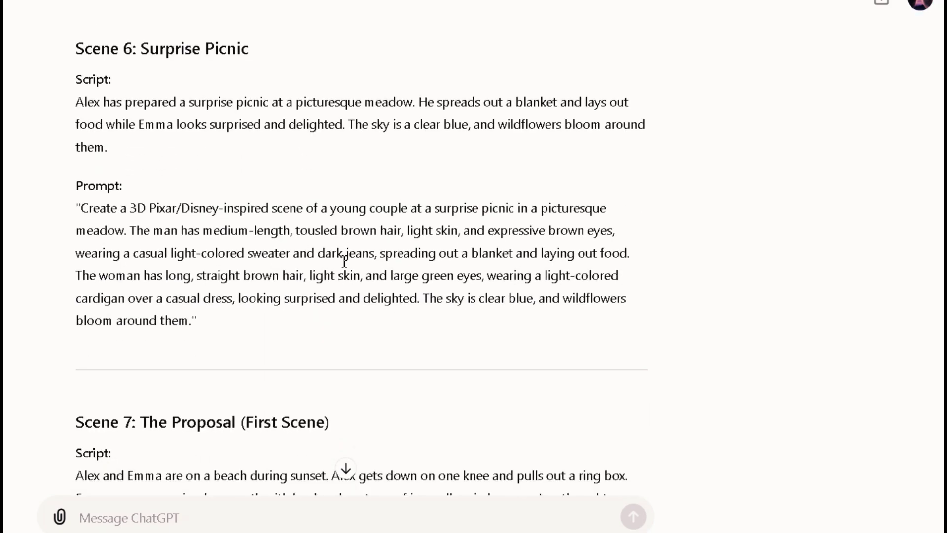
{"action": "scroll", "coordinate": [344, 262], "scroll_direction": "down", "scroll_amount": 12}
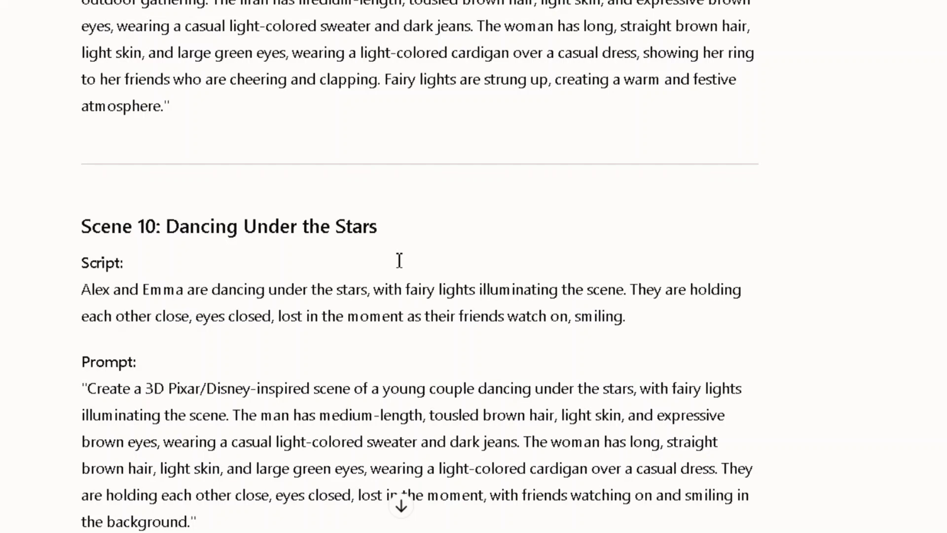
{"action": "scroll", "coordinate": [400, 261], "scroll_direction": "down", "scroll_amount": 2}
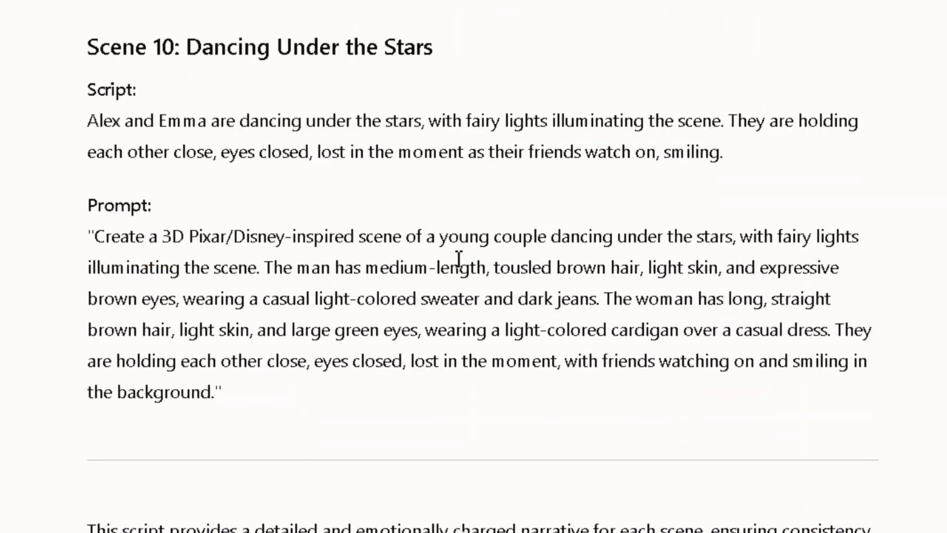
{"action": "scroll", "coordinate": [459, 259], "scroll_direction": "down", "scroll_amount": 2}
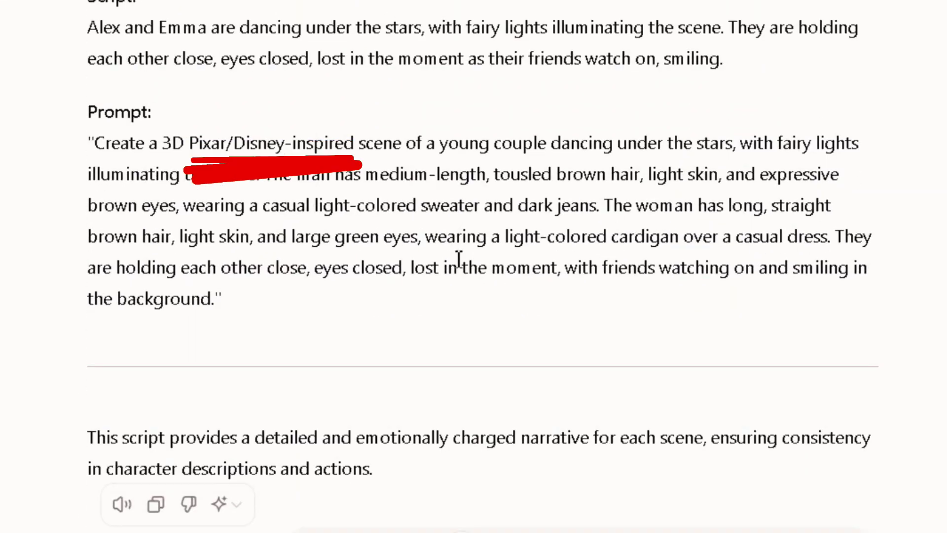
{"action": "scroll", "coordinate": [459, 259], "scroll_direction": "up", "scroll_amount": 2}
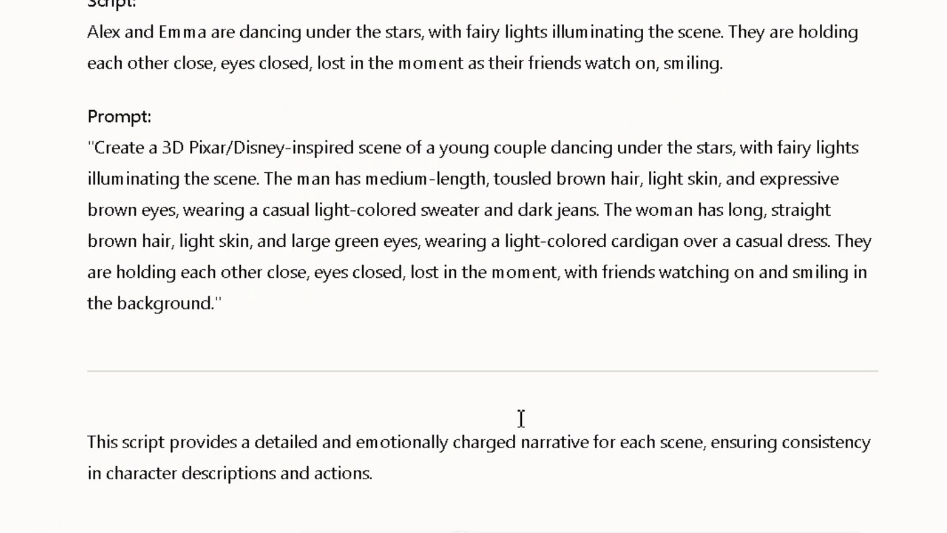
- Highlight the emotional-story follow-up, then read the revised Narrator, Alex and Emma script
{"action": "scroll", "coordinate": [521, 419], "scroll_direction": "down", "scroll_amount": 4}
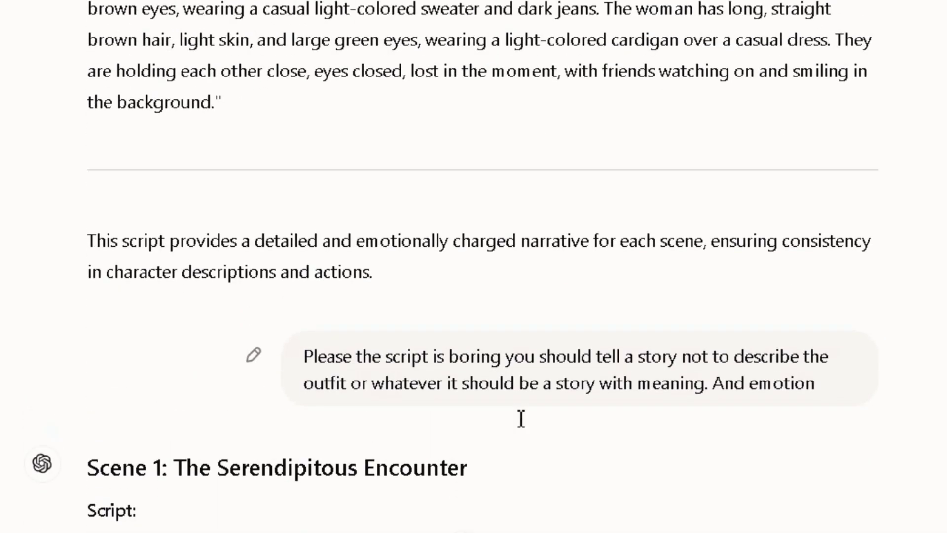
{"action": "left_click_drag", "start_coordinate": [302, 357], "coordinate": [903, 402]}
{"action": "left_click", "coordinate": [898, 409]}
{"action": "scroll", "coordinate": [639, 394], "scroll_direction": "down", "scroll_amount": 20}
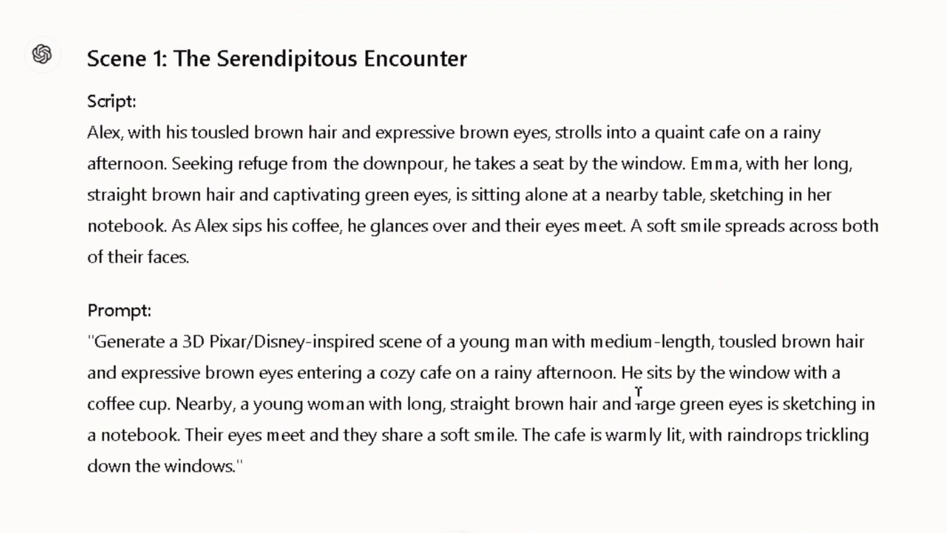
{"action": "scroll", "coordinate": [638, 395], "scroll_direction": "down", "scroll_amount": 20}
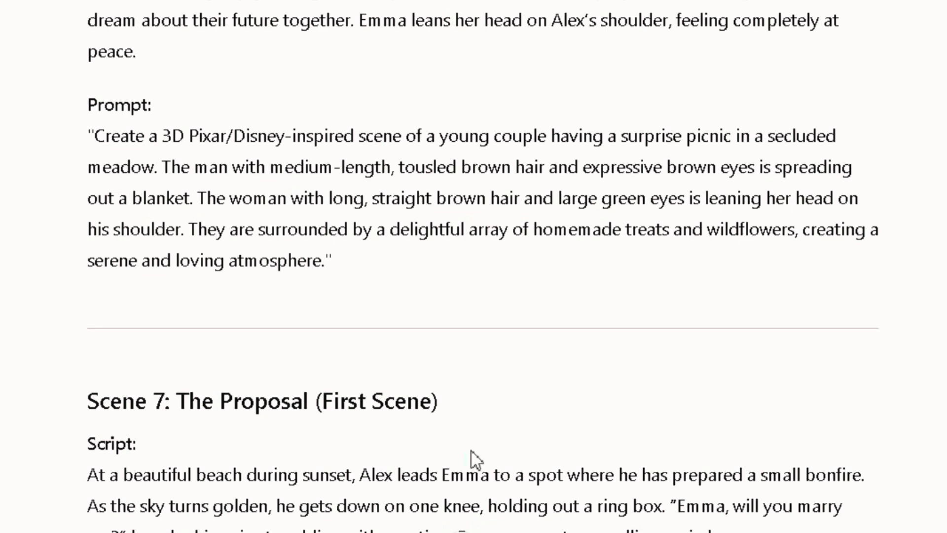
{"action": "scroll", "coordinate": [475, 459], "scroll_direction": "down", "scroll_amount": 5}
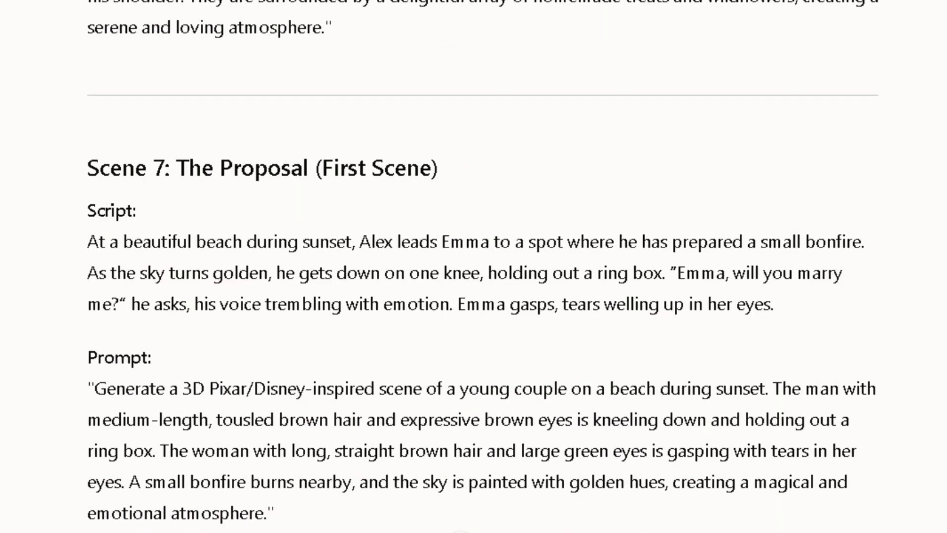
{"action": "scroll", "coordinate": [458, 444], "scroll_direction": "down", "scroll_amount": 15}
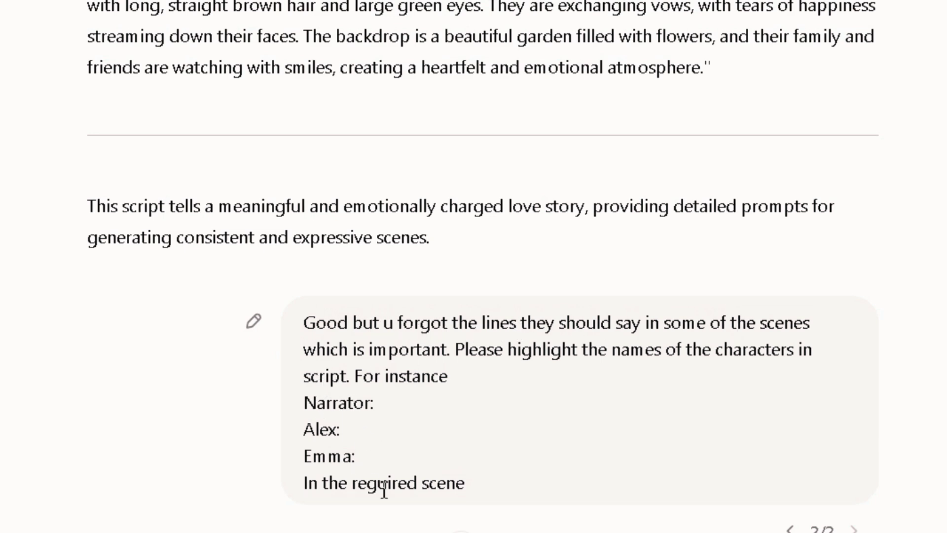
{"action": "scroll", "coordinate": [384, 491], "scroll_direction": "down", "scroll_amount": 8}
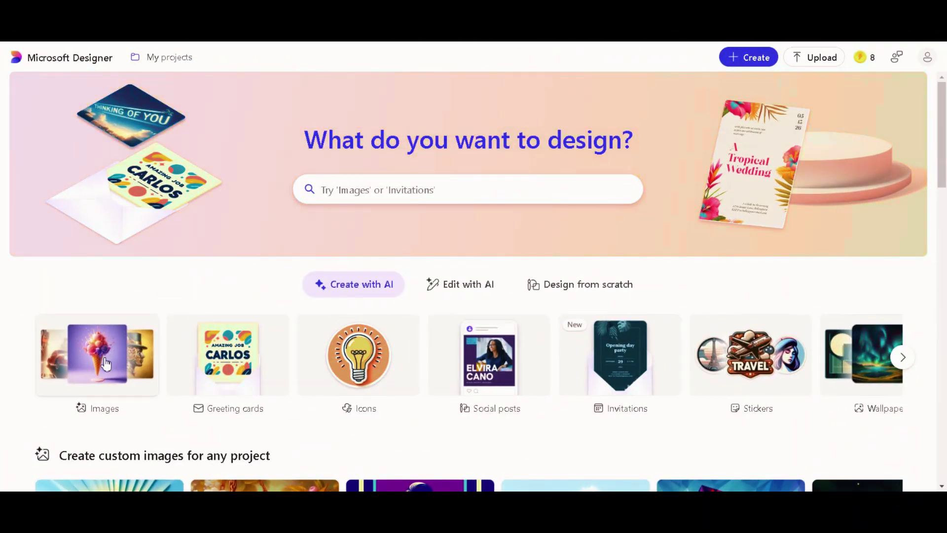
- Paste the Scene 1 Pixar/Disney-style café prompt into Designer's image description
{"action": "left_click", "coordinate": [97, 366]}
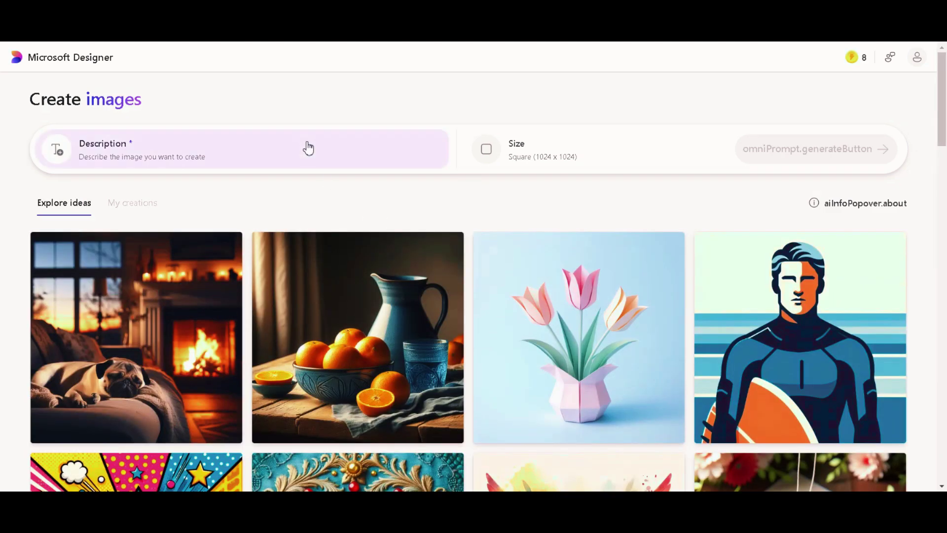
{"action": "left_click", "coordinate": [309, 148]}
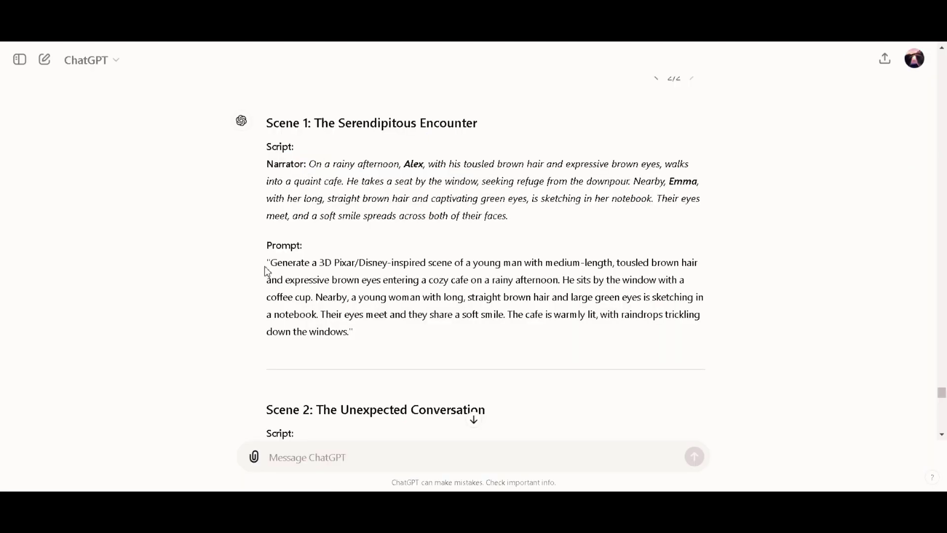
{"action": "left_click_drag", "start_coordinate": [267, 262], "coordinate": [410, 333]}
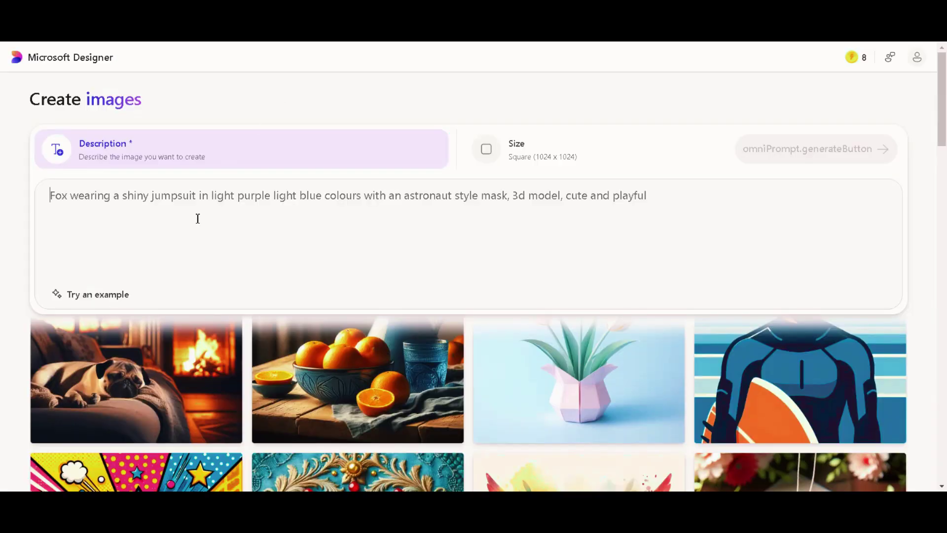
{"action": "type", "text": "\"Generate a 3D Pixar/Disney-inspired scene of a young man with medium-length, tousled brown hair and expressive brown eyes entering a cozy cafe on a rainy afternoon. He sits by the window with a coffee cup. Nearby, a young woman with long, straight brown hair and large green eyes is sketching in a notebook. Their eyes meet and they share a soft smile. The cafe is warmly lit, with raindrops trickling down the windows.\""}
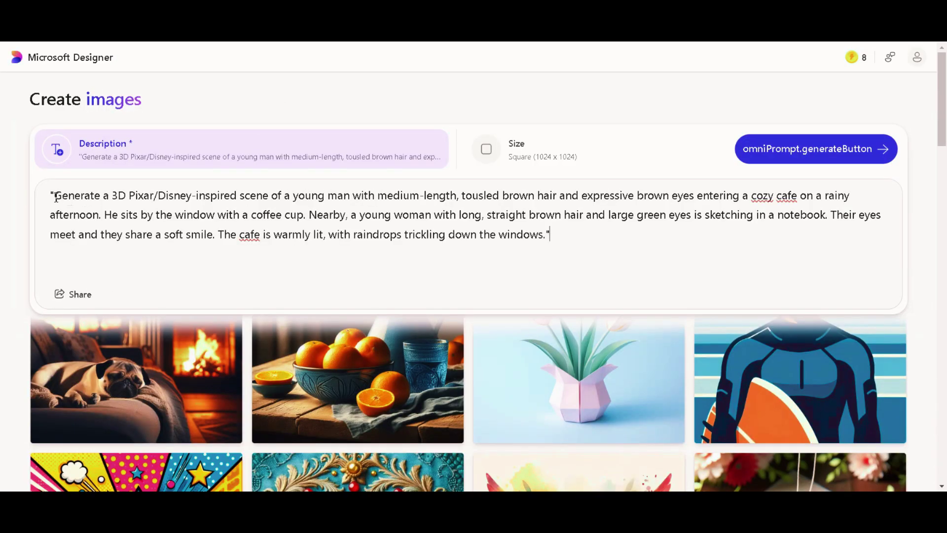
{"action": "left_click_drag", "start_coordinate": [114, 195], "coordinate": [237, 198]}
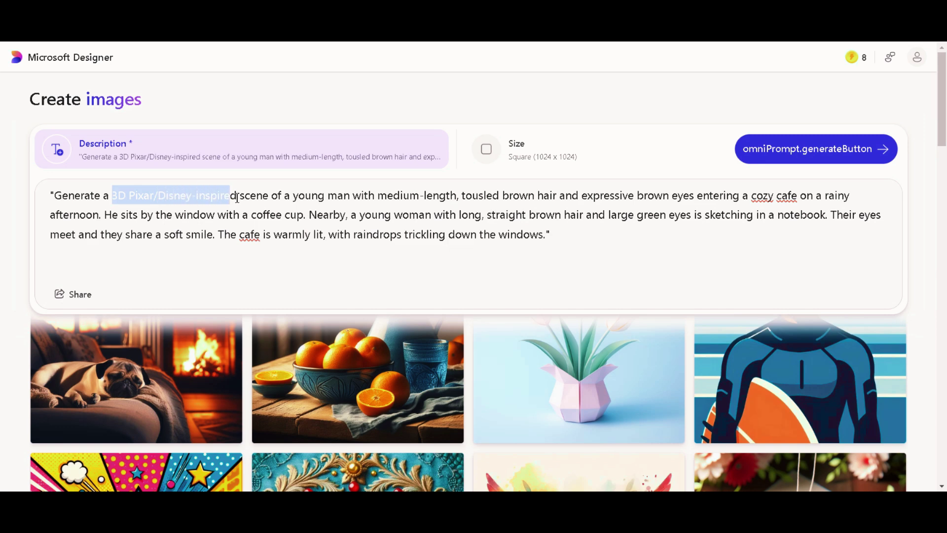
{"action": "left_click", "coordinate": [271, 253]}
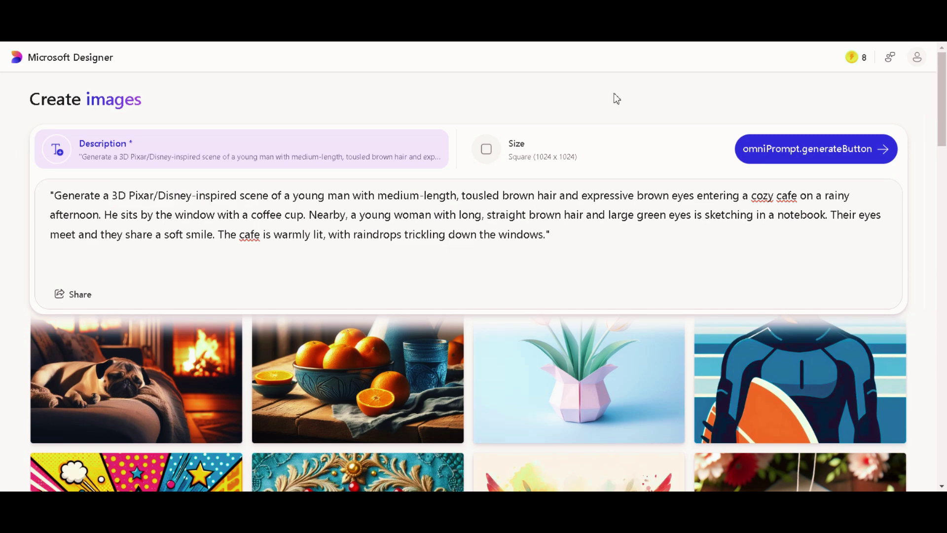
- Generate the Scene 1 images at Wide size, 1792 x 1024
{"action": "left_click", "coordinate": [587, 153]}
{"action": "left_click", "coordinate": [601, 279]}
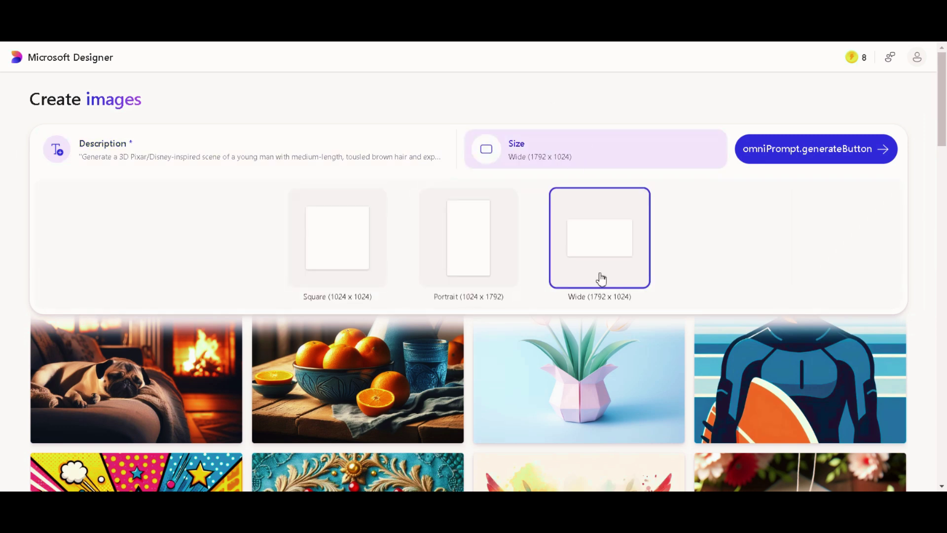
{"action": "left_click", "coordinate": [815, 155]}
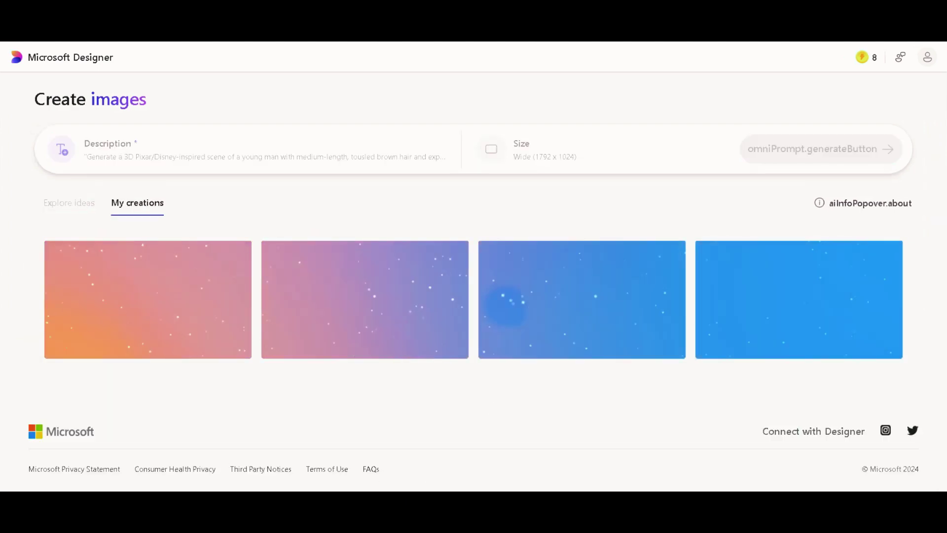
- Preview the generated café images and download the fourth one
{"action": "left_click", "coordinate": [169, 290]}
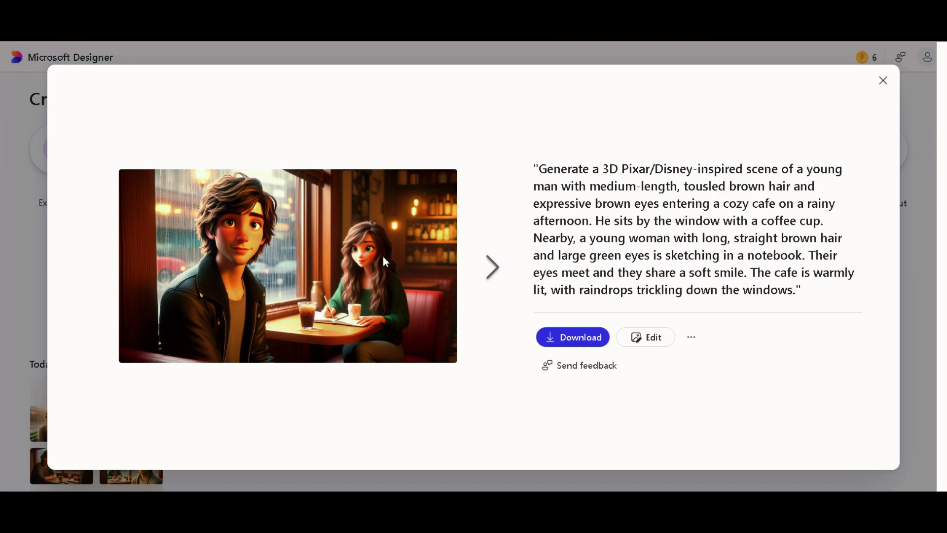
{"action": "left_click", "coordinate": [494, 269]}
{"action": "left_click", "coordinate": [494, 271]}
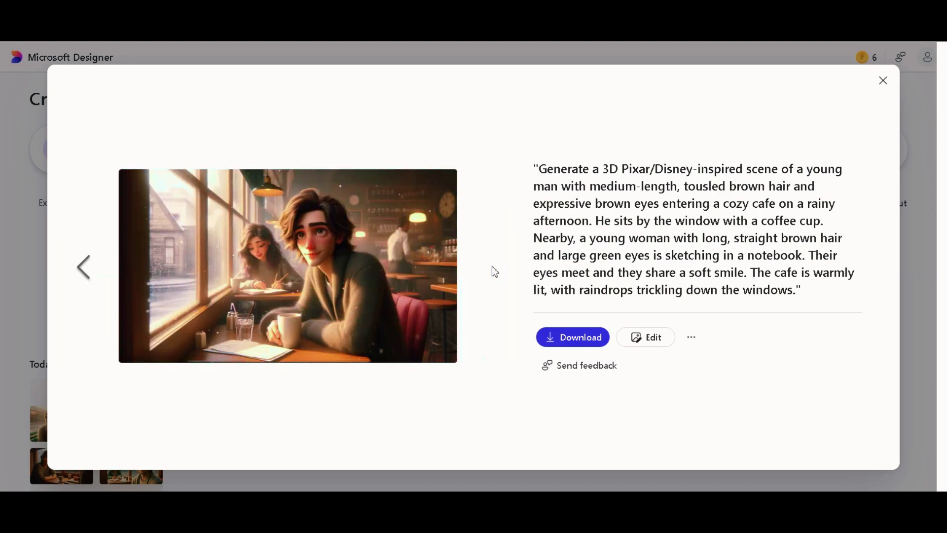
{"action": "left_click", "coordinate": [887, 80]}
{"action": "mouse_move", "coordinate": [866, 245]}
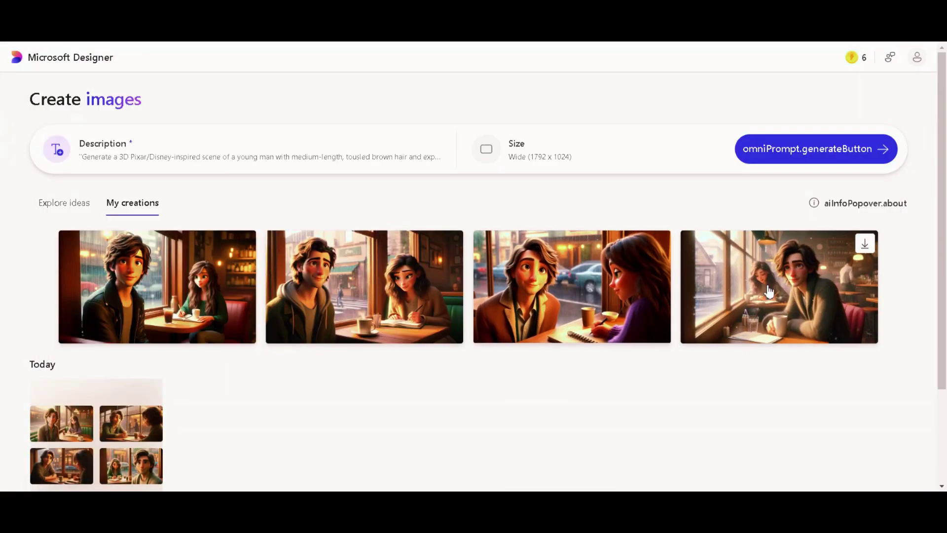
{"action": "left_click", "coordinate": [867, 245]}
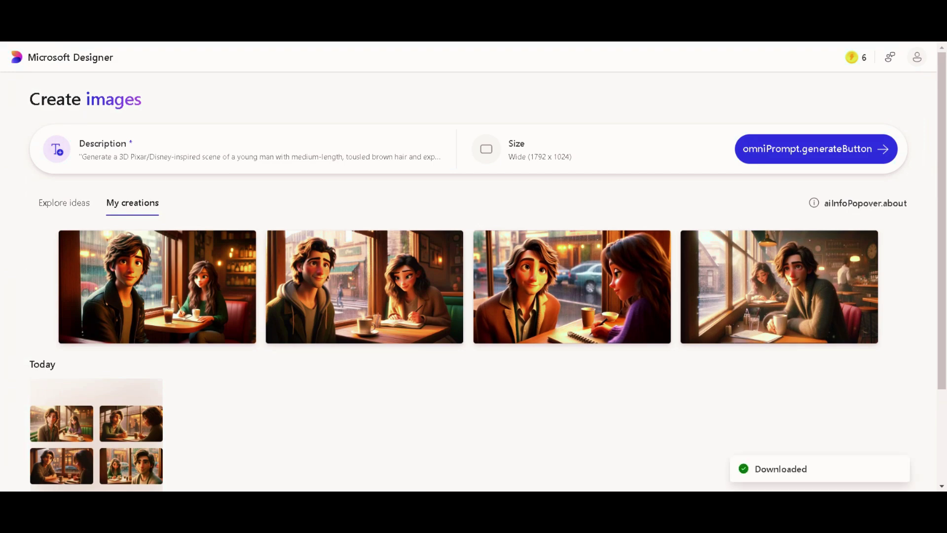
- Copy the Scene 2 image prompt from the ChatGPT script
{"action": "mouse_move", "coordinate": [359, 291]}
{"action": "key", "text": "alt+Tab"}
{"action": "scroll", "coordinate": [473, 420], "scroll_direction": "down", "scroll_amount": 5}
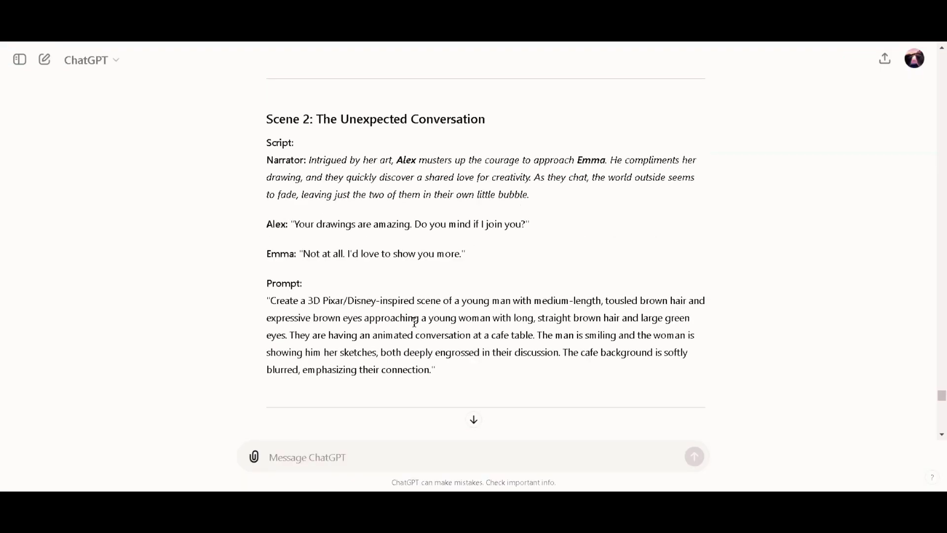
{"action": "left_click_drag", "start_coordinate": [267, 301], "coordinate": [450, 370]}
{"action": "key", "text": "ctrl+c"}
{"action": "key", "text": "alt+Tab"}
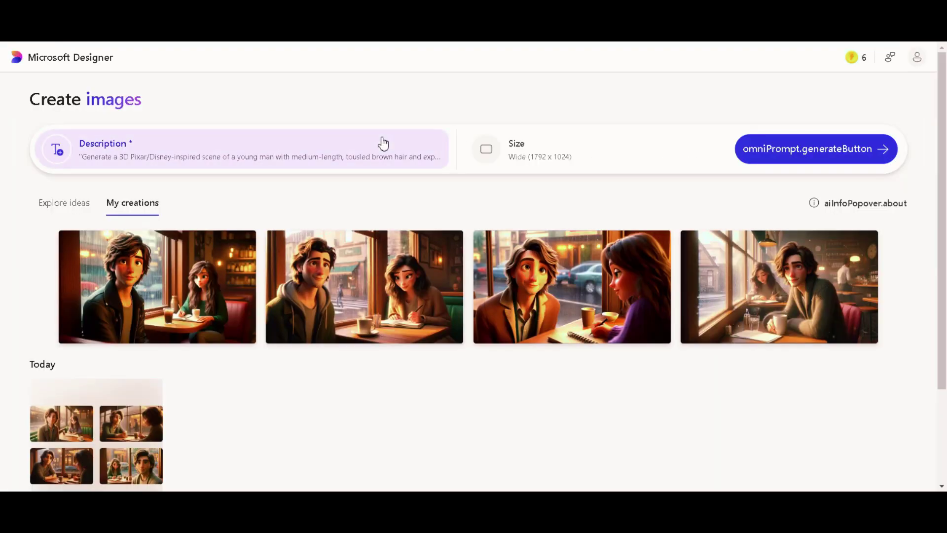
- Replace the description with the Scene 2 prompt, generate, and download the middle image
{"action": "left_click", "coordinate": [383, 146]}
{"action": "key", "text": "ctrl+a"}
{"action": "key", "text": "ctrl+v"}
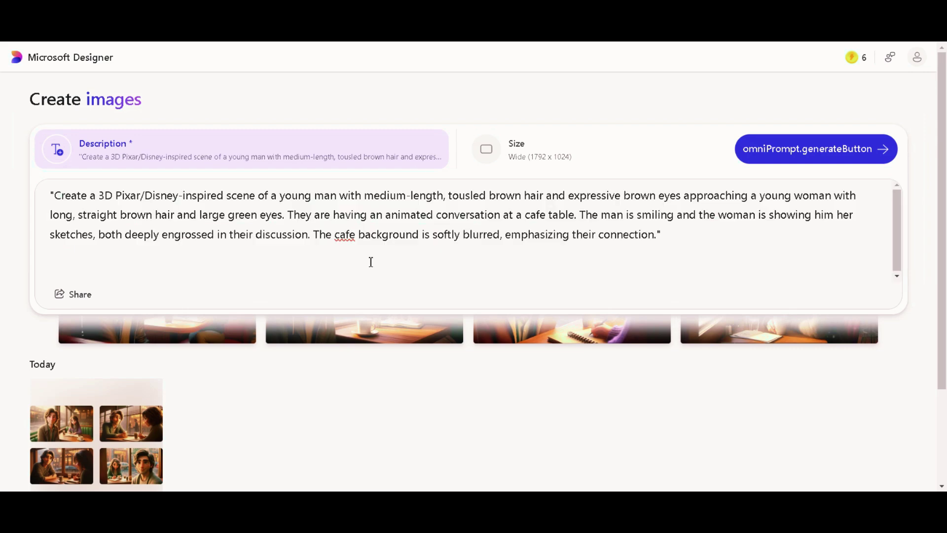
{"action": "left_click", "coordinate": [788, 154]}
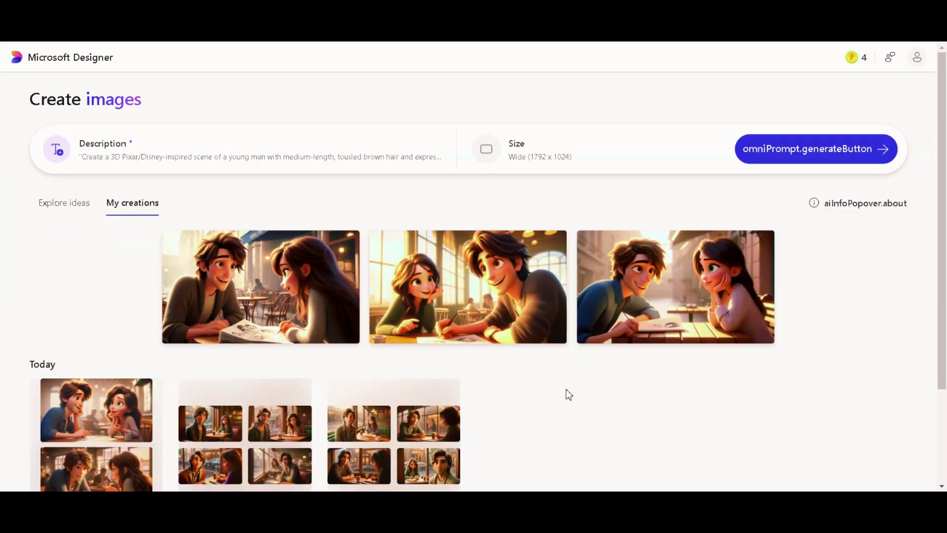
{"action": "left_click", "coordinate": [555, 250]}
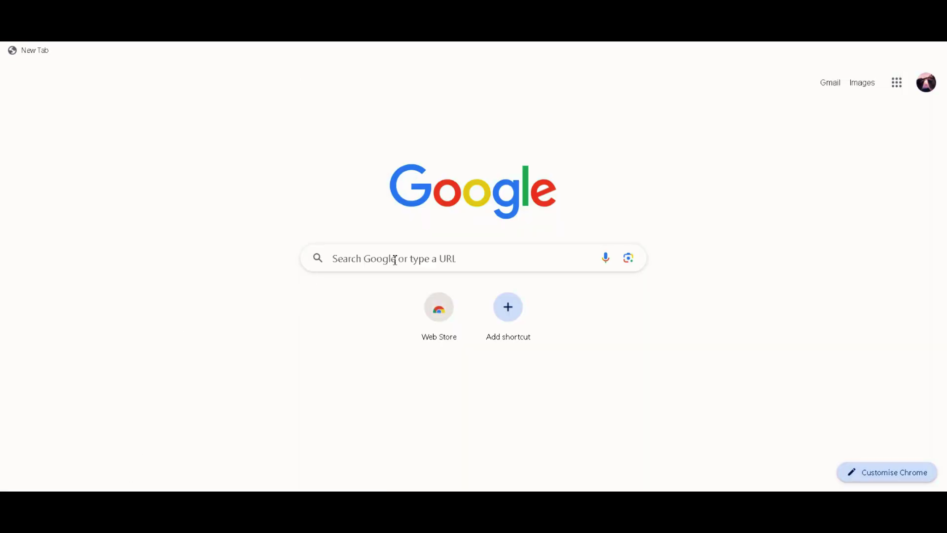
- Search for bigjpg.com and open the bigjpg AI Image Enlarger
{"action": "type", "text": "bigj"}
{"action": "left_click", "coordinate": [396, 312]}
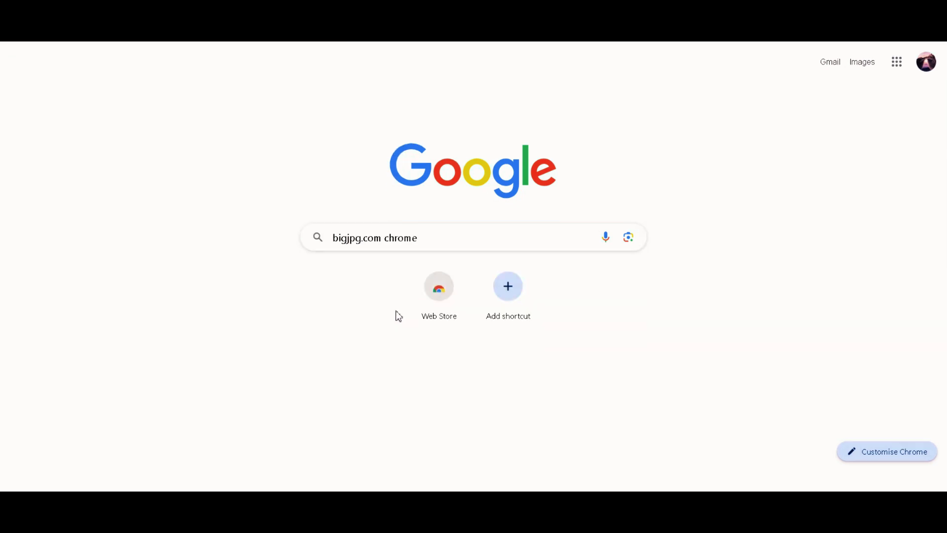
{"action": "left_click", "coordinate": [238, 211]}
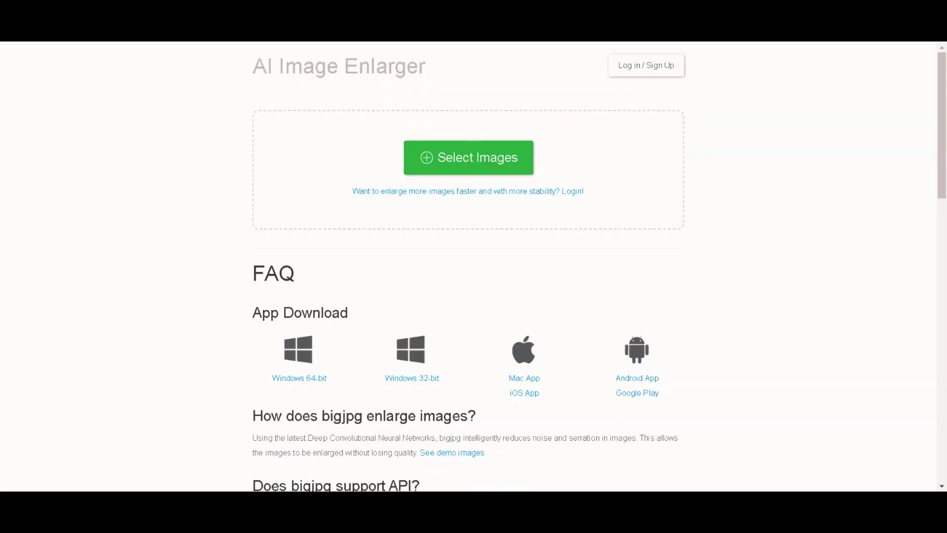
- Enlarge Designer.jpeg 2x as artwork with highest noise reduction and download the 1.6 MB result
{"action": "left_click", "coordinate": [890, 42]}
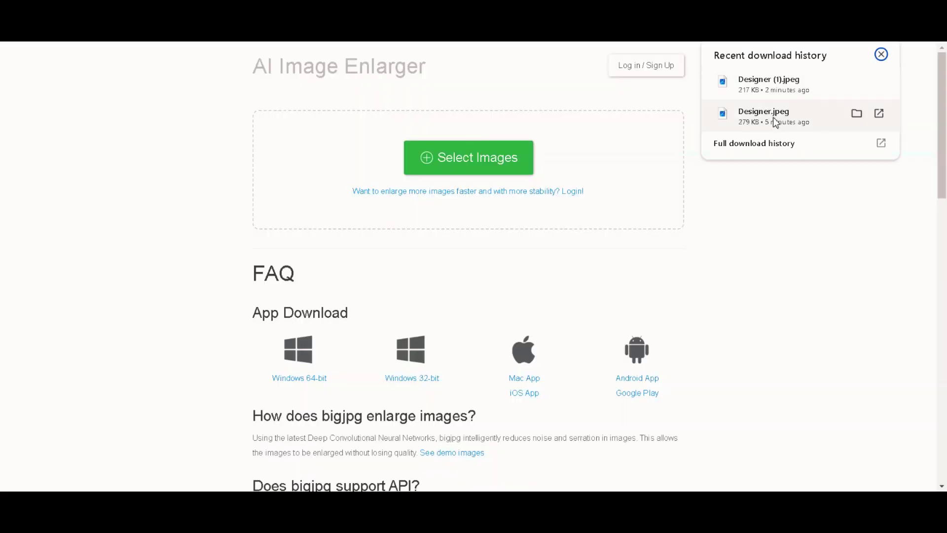
{"action": "left_click_drag", "start_coordinate": [776, 122], "coordinate": [467, 162]}
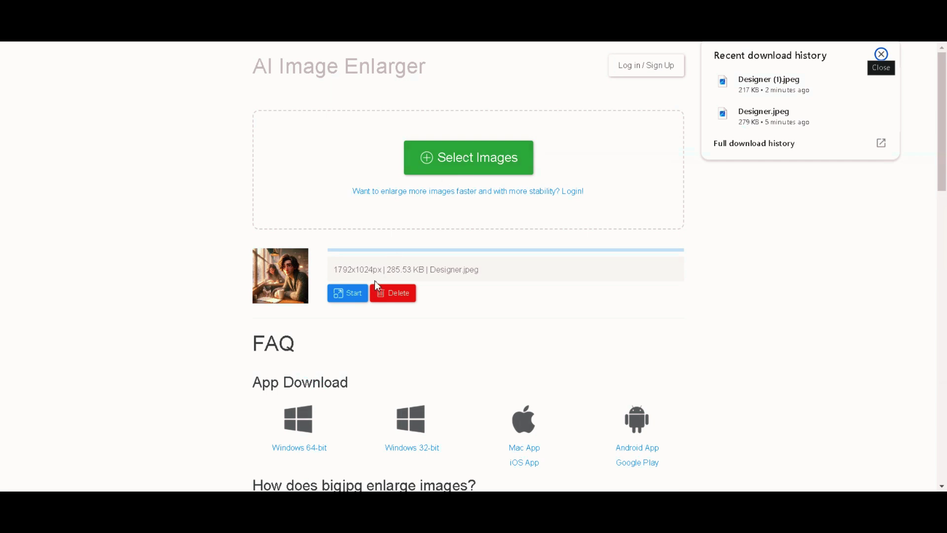
{"action": "left_click", "coordinate": [346, 300]}
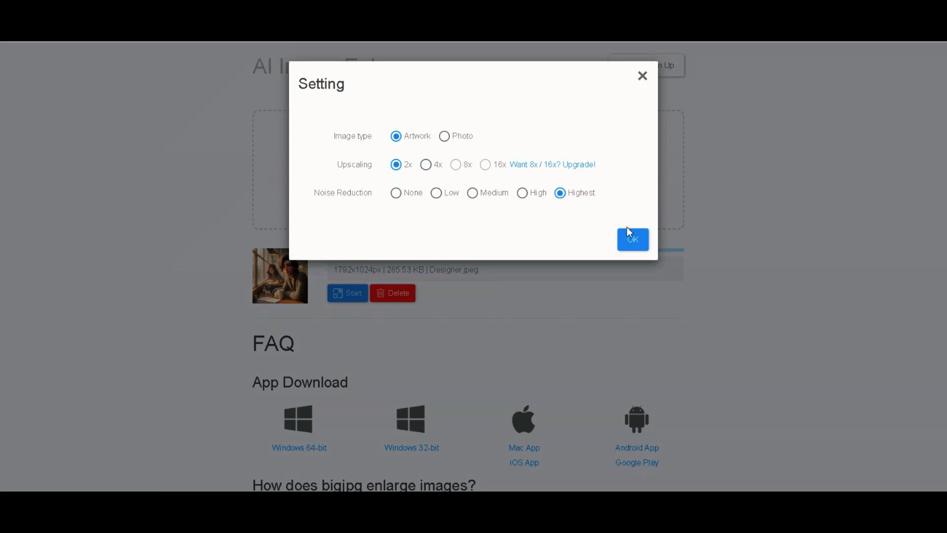
{"action": "left_click", "coordinate": [631, 239]}
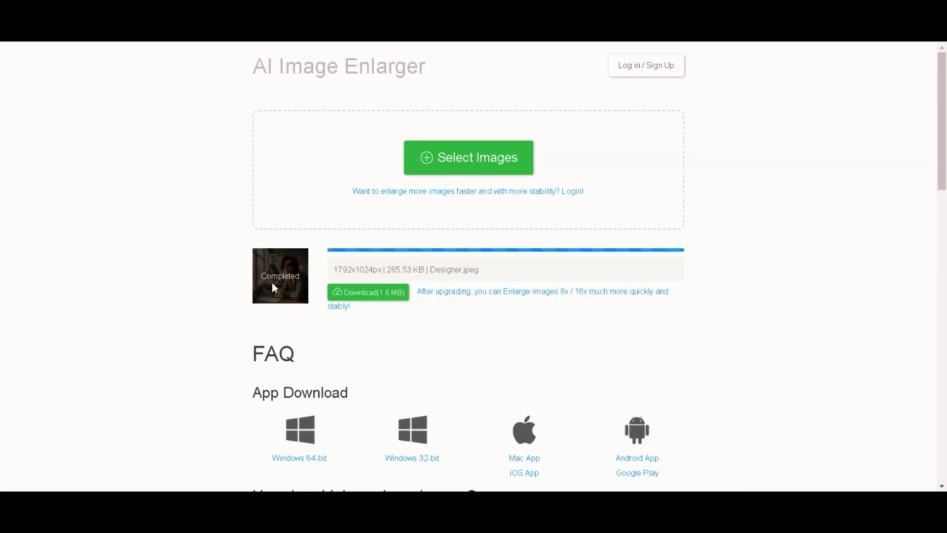
{"action": "left_click", "coordinate": [380, 294]}
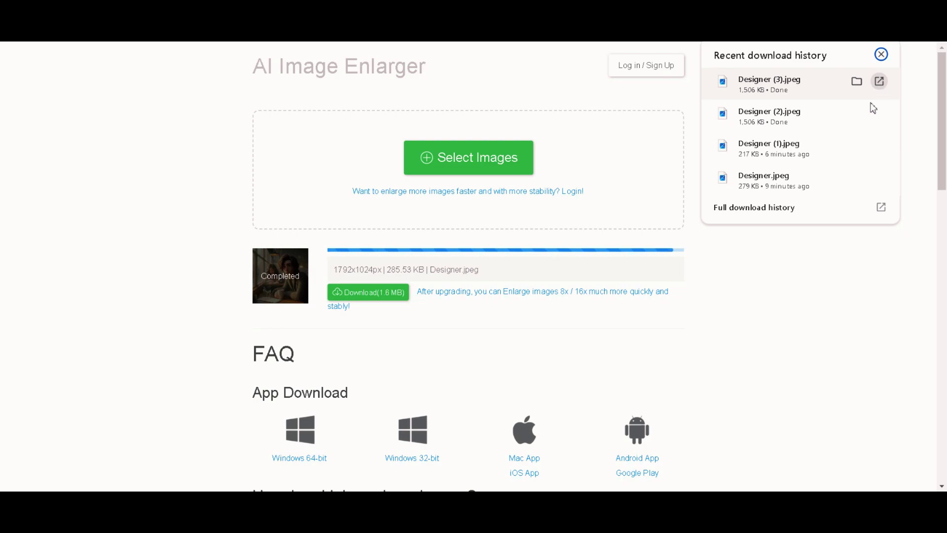
{"action": "left_click", "coordinate": [879, 82]}
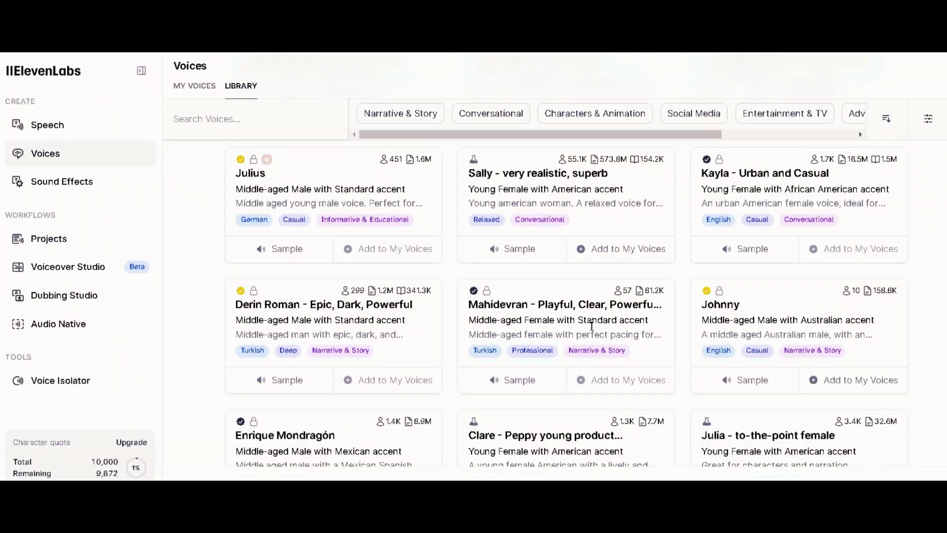
- Browse the ElevenLabs shared voice library
{"action": "scroll", "coordinate": [592, 325], "scroll_direction": "up", "scroll_amount": 1}
{"action": "scroll", "coordinate": [548, 321], "scroll_direction": "down", "scroll_amount": 9}
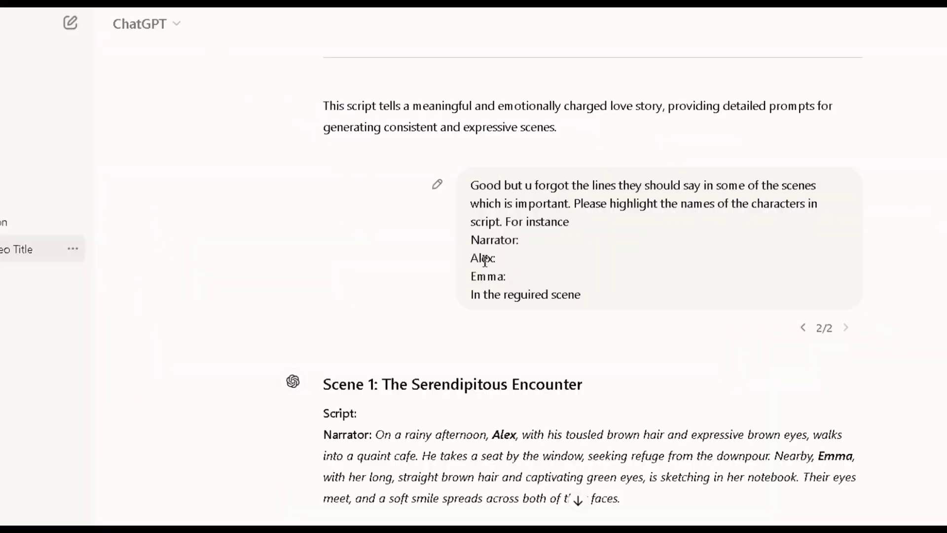
- Take the Scene 1 narrator text and generate ElevenLabs speech in the Narrator voice
{"action": "scroll", "coordinate": [520, 236], "scroll_direction": "down", "scroll_amount": 5}
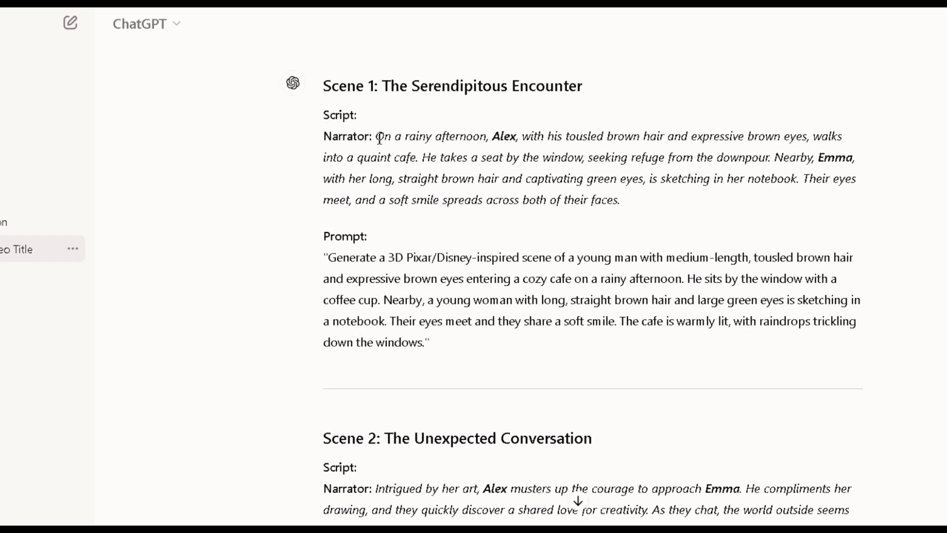
{"action": "left_click_drag", "start_coordinate": [379, 137], "coordinate": [626, 208]}
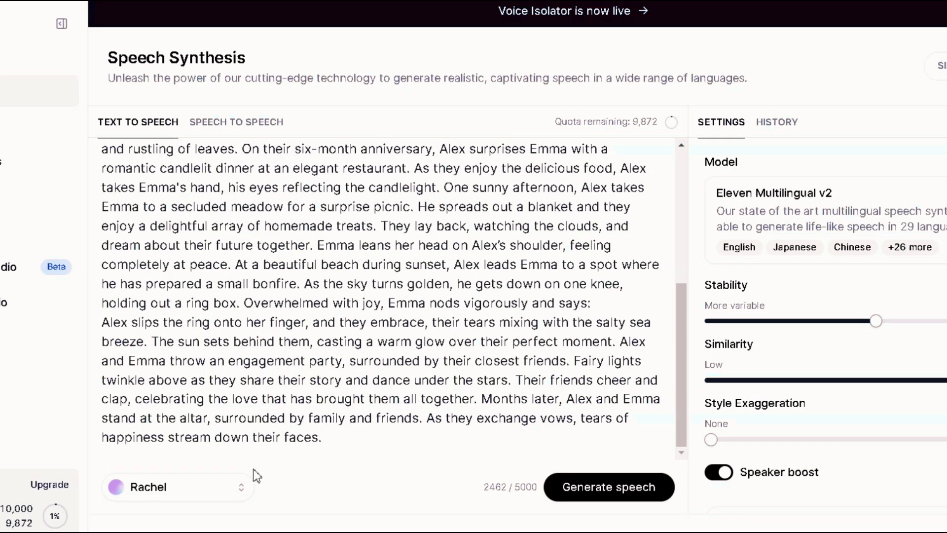
{"action": "left_click", "coordinate": [241, 490]}
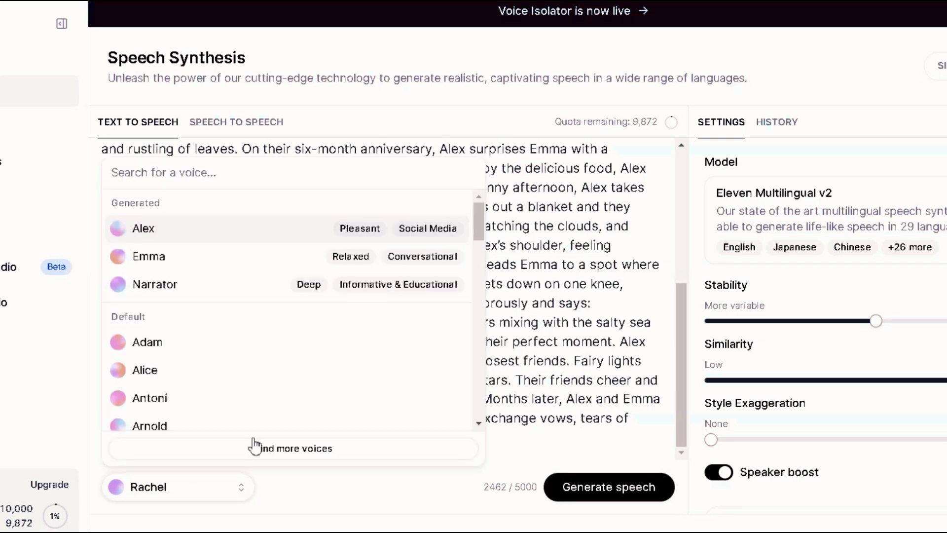
{"action": "left_click", "coordinate": [271, 274]}
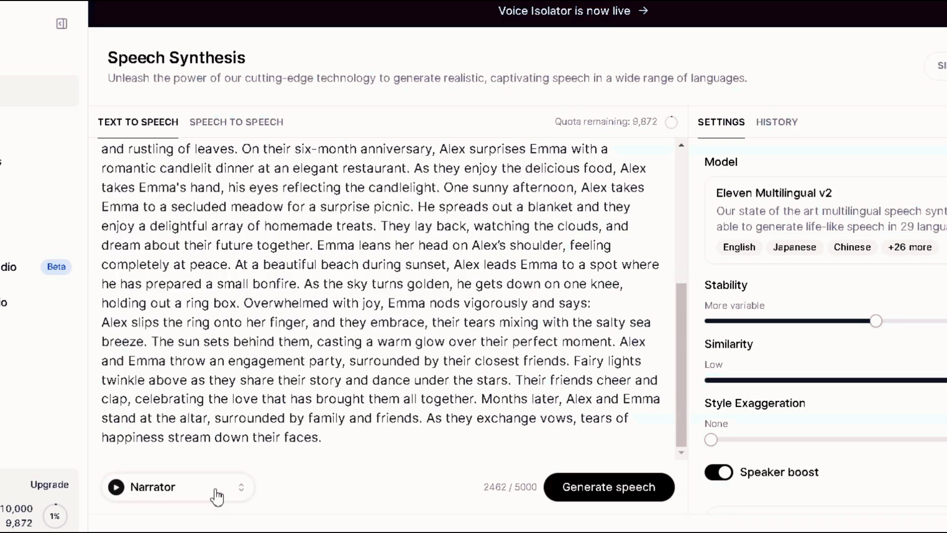
{"action": "left_click", "coordinate": [608, 488]}
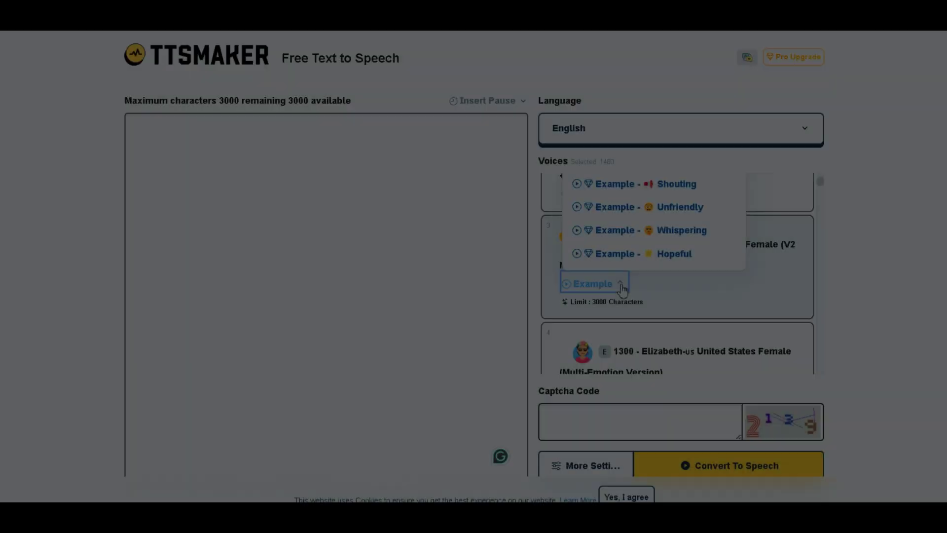
- Play the Whispering sample of the 1480 - Alayna voice and browse its other emotion samples
{"action": "left_click", "coordinate": [622, 286]}
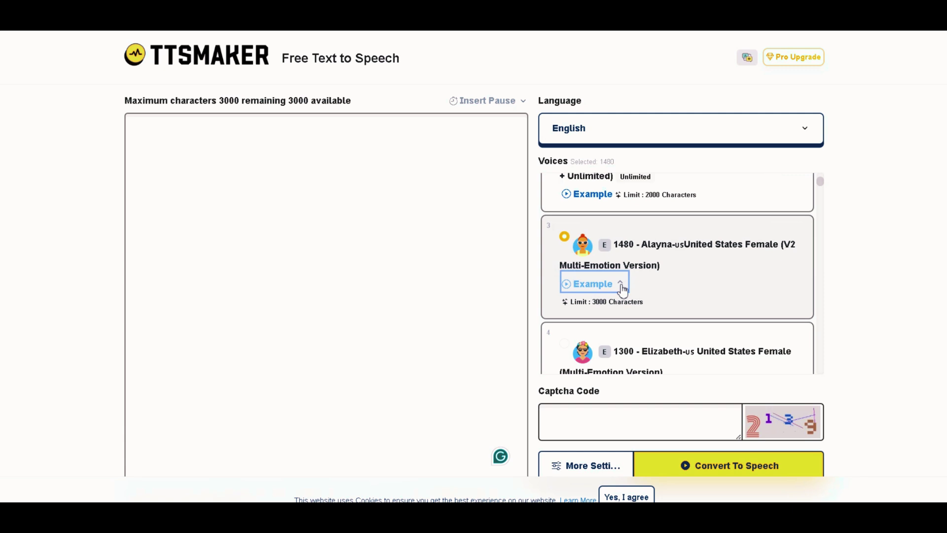
{"action": "left_click", "coordinate": [623, 289]}
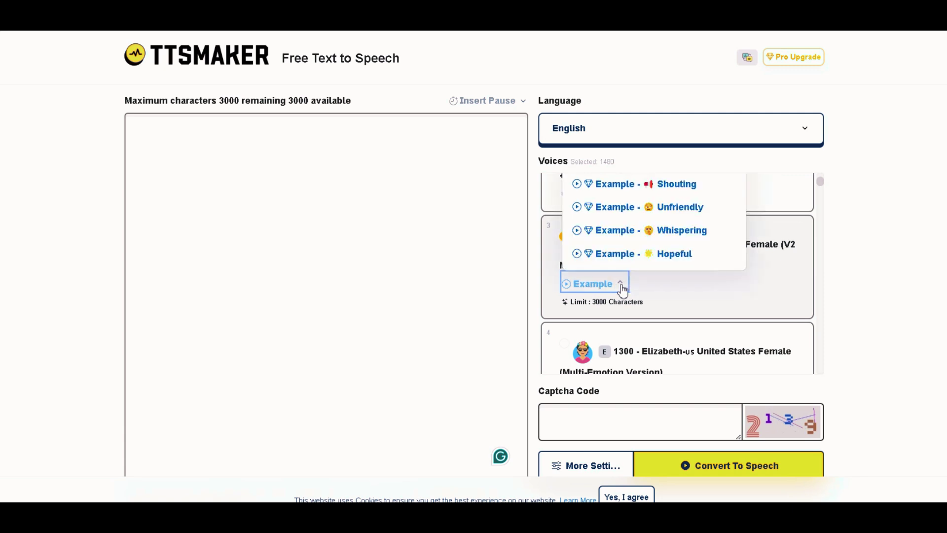
{"action": "left_click", "coordinate": [679, 240]}
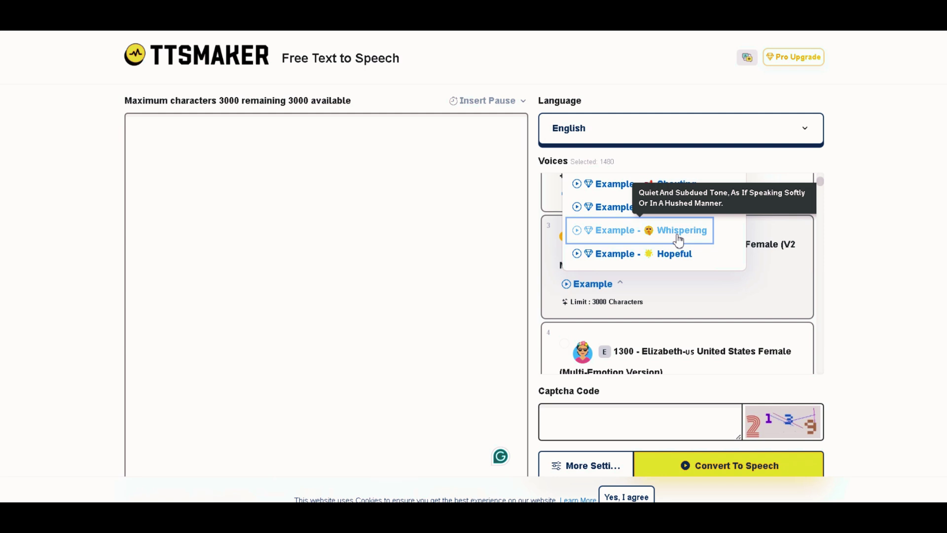
{"action": "scroll", "coordinate": [678, 239], "scroll_direction": "up", "scroll_amount": 2}
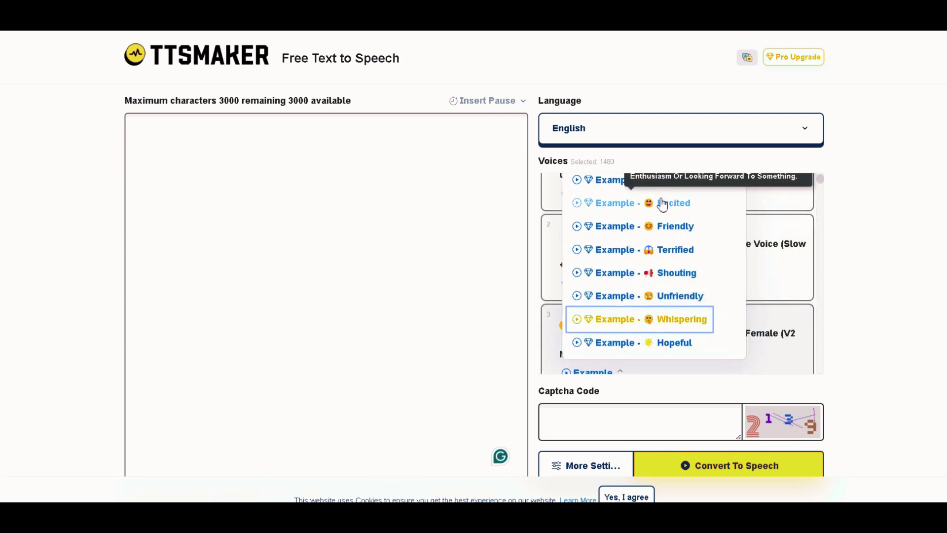
{"action": "scroll", "coordinate": [670, 230], "scroll_direction": "up", "scroll_amount": 1}
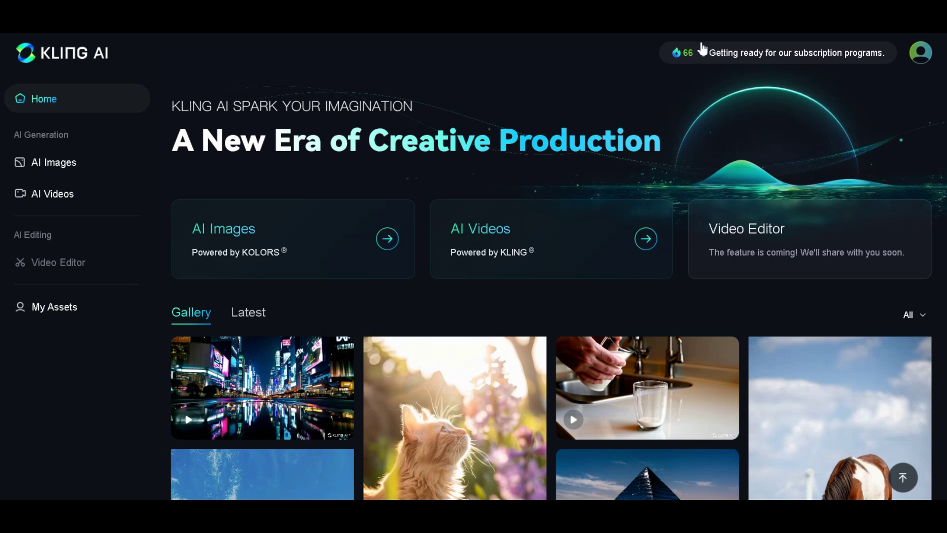
- Open Kling AI's AI Videos creation page on the Image to Video tab
{"action": "mouse_move", "coordinate": [683, 55]}
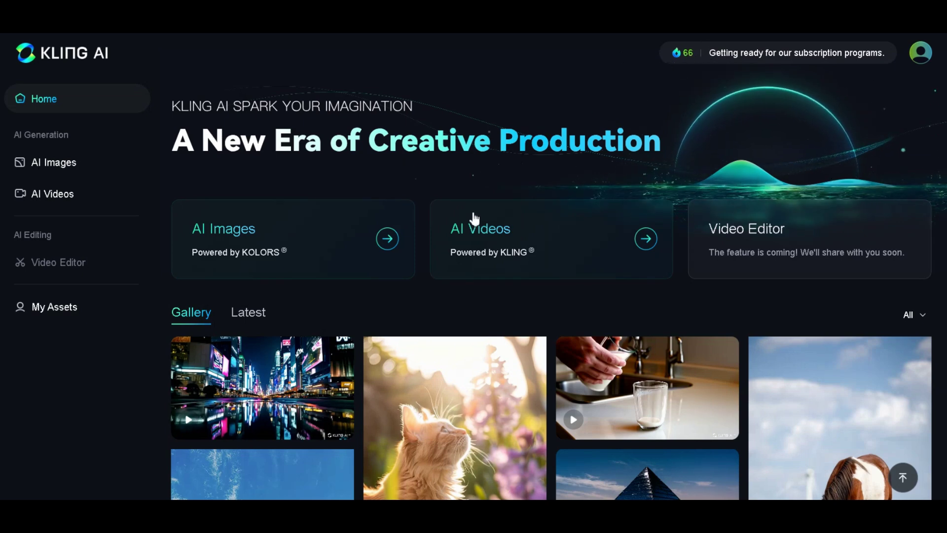
{"action": "left_click", "coordinate": [489, 223]}
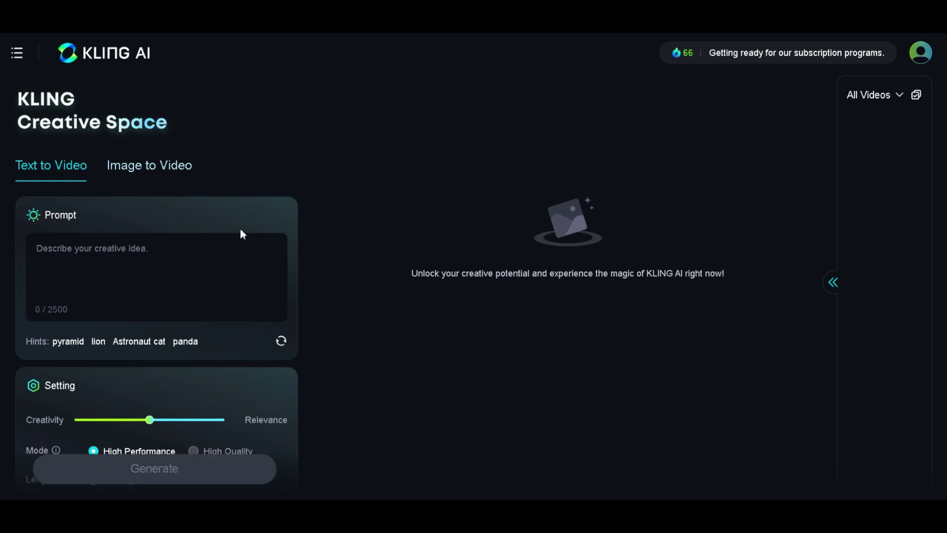
{"action": "left_click", "coordinate": [150, 166]}
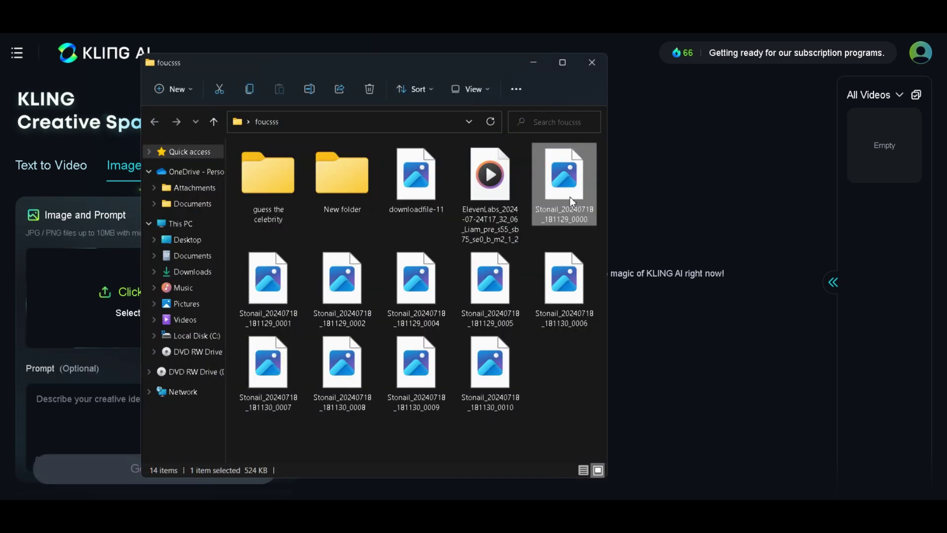
- Upload the Stonail café scene image into Kling AI's image-to-video upload area
{"action": "left_click_drag", "start_coordinate": [540, 195], "coordinate": [88, 276]}
{"action": "scroll", "coordinate": [183, 367], "scroll_direction": "down", "scroll_amount": 3}
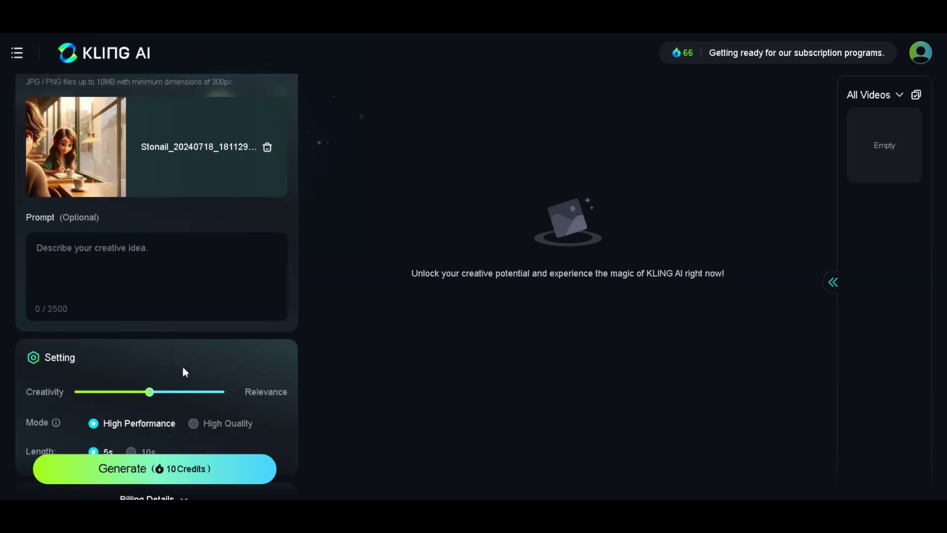
{"action": "scroll", "coordinate": [203, 193], "scroll_direction": "up", "scroll_amount": 2}
{"action": "scroll", "coordinate": [191, 218], "scroll_direction": "down", "scroll_amount": 8}
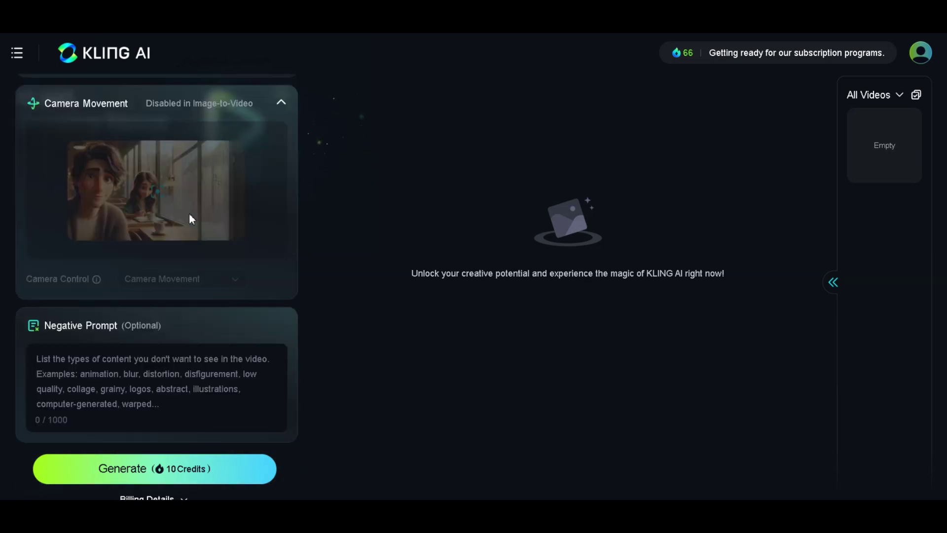
{"action": "scroll", "coordinate": [190, 217], "scroll_direction": "up", "scroll_amount": 5}
{"action": "scroll", "coordinate": [191, 219], "scroll_direction": "up", "scroll_amount": 3}
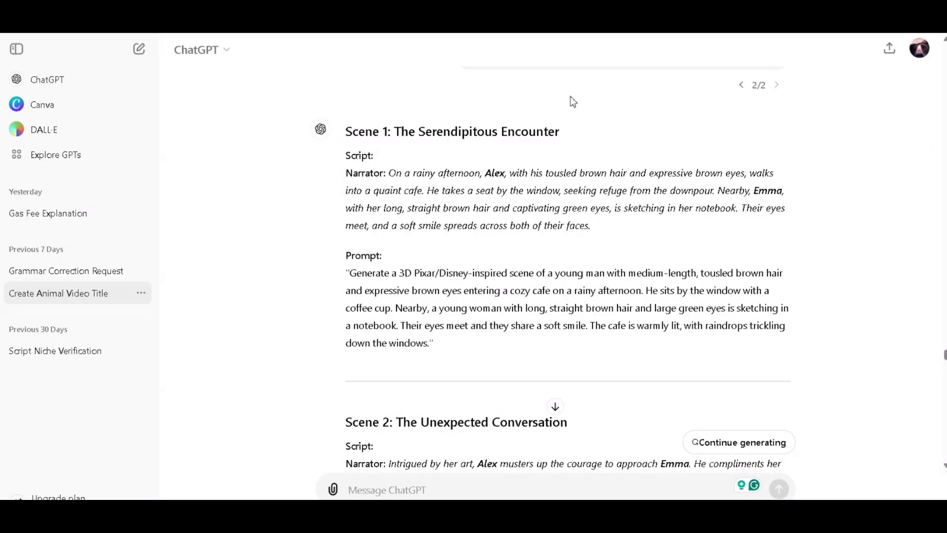
- Paste the 421-character Scene 1 Pixar-style café prompt into the Prompt box
{"action": "left_click_drag", "start_coordinate": [346, 273], "coordinate": [439, 353]}
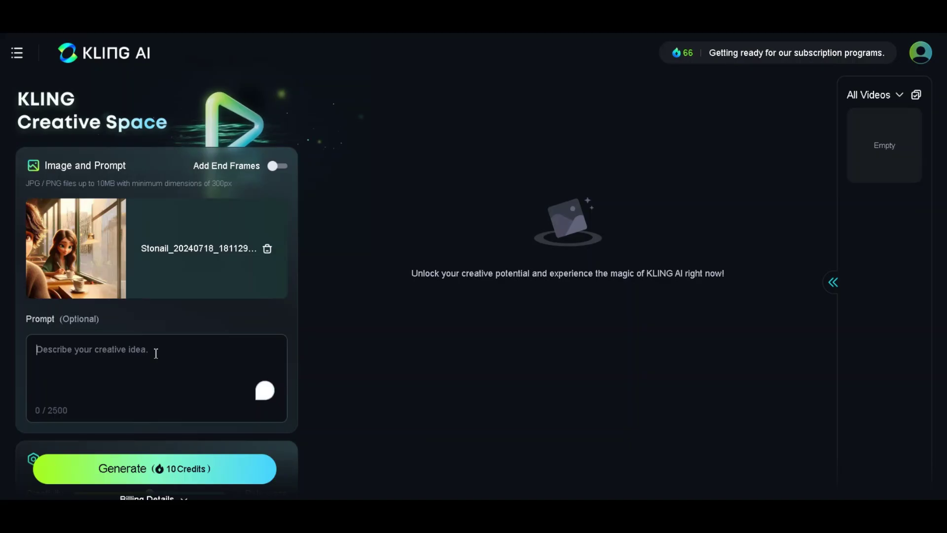
{"action": "type", "text": "\"Generate a 3D Pixar/Disney-inspired scene of a young man with medium-length, tousled brown hair and expressive brown eyes entering a cozy cafe on a rainy afternoon. He sits by the window with a coffee cup. Nearby, a young woman with long, straight brown hair and large green eyes is sketching in a notebook. Their eyes meet and they share a soft smile. The cafe is warmly lit, with raindrops trickling down the windows.\""}
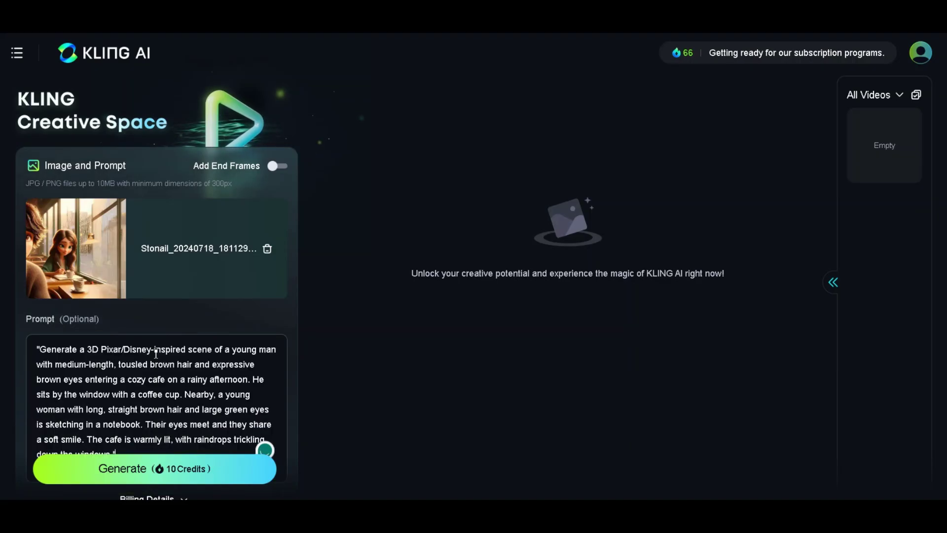
{"action": "scroll", "coordinate": [153, 351], "scroll_direction": "down", "scroll_amount": 3}
{"action": "scroll", "coordinate": [156, 358], "scroll_direction": "up", "scroll_amount": 1}
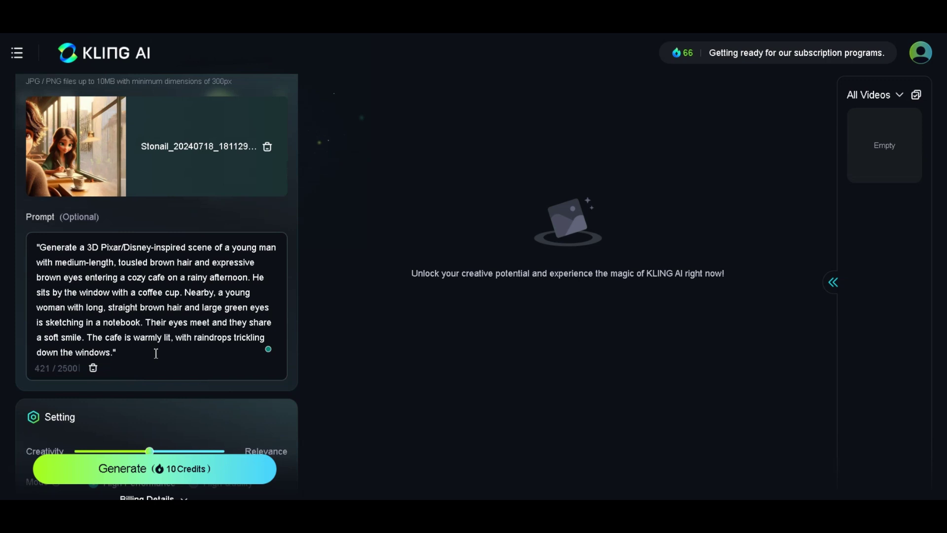
{"action": "scroll", "coordinate": [156, 354], "scroll_direction": "down", "scroll_amount": 4}
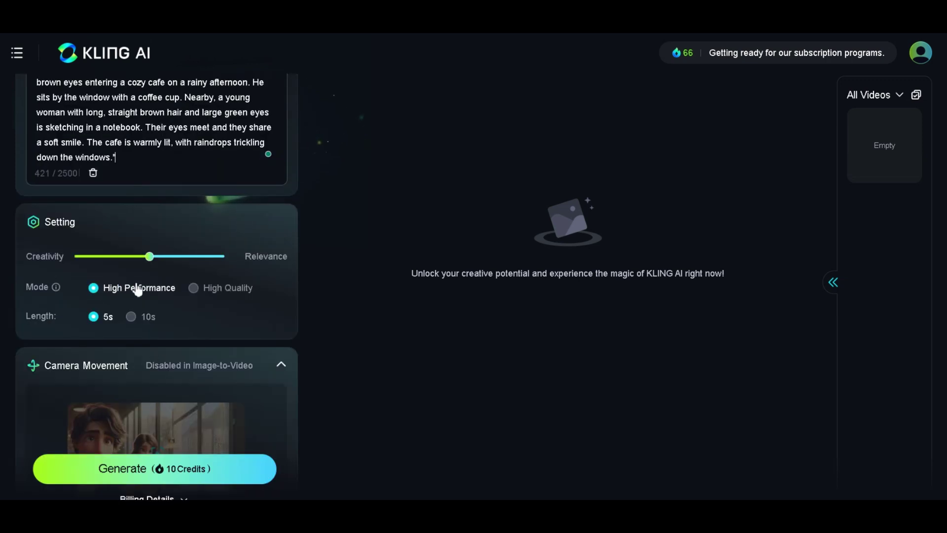
- Generate the café video with High Performance and 5s, Camera Movement collapsed
{"action": "mouse_move", "coordinate": [235, 295]}
{"action": "left_click", "coordinate": [234, 279]}
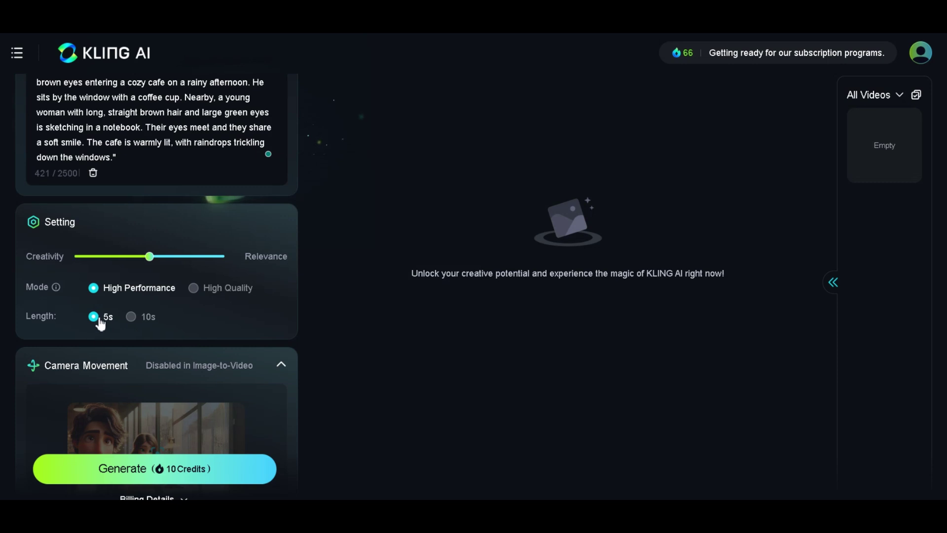
{"action": "scroll", "coordinate": [143, 397], "scroll_direction": "down", "scroll_amount": 5}
{"action": "scroll", "coordinate": [146, 397], "scroll_direction": "up", "scroll_amount": 4}
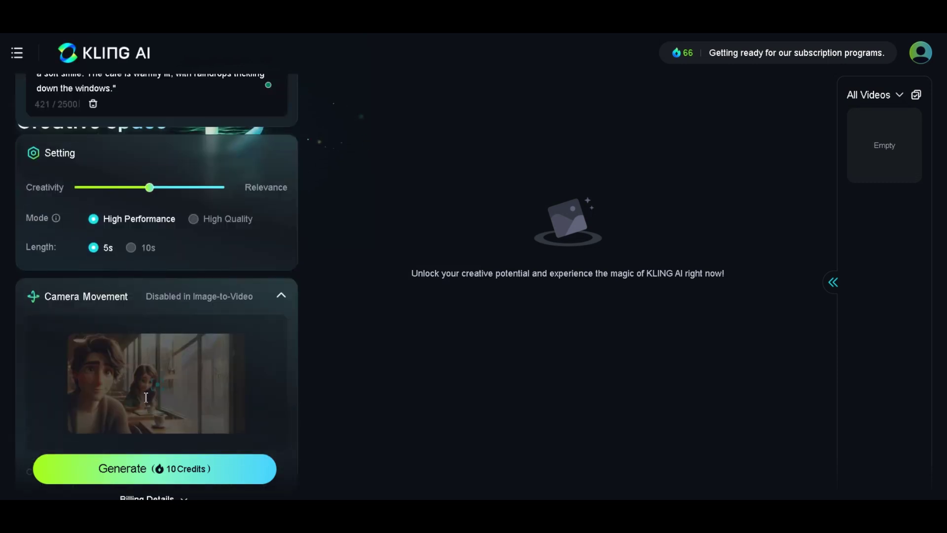
{"action": "left_click", "coordinate": [157, 305]}
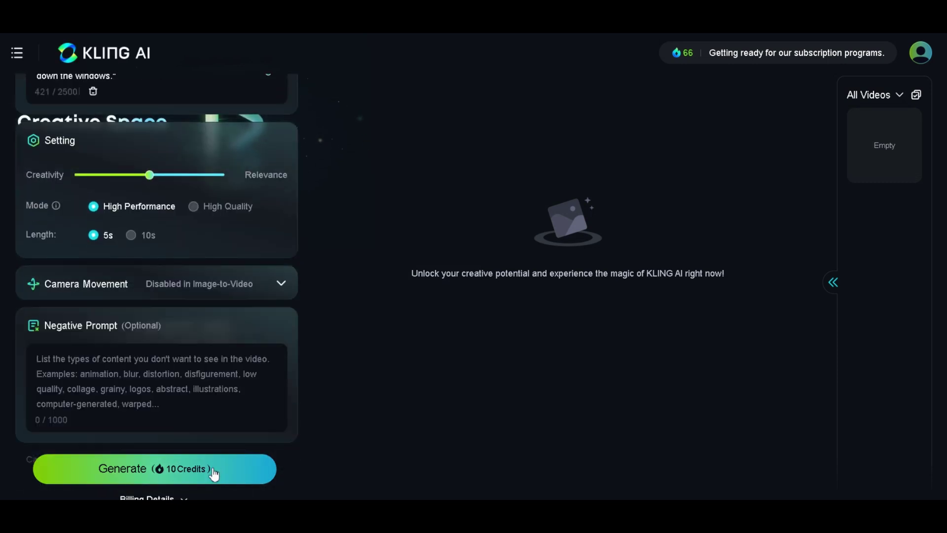
{"action": "left_click", "coordinate": [213, 471]}
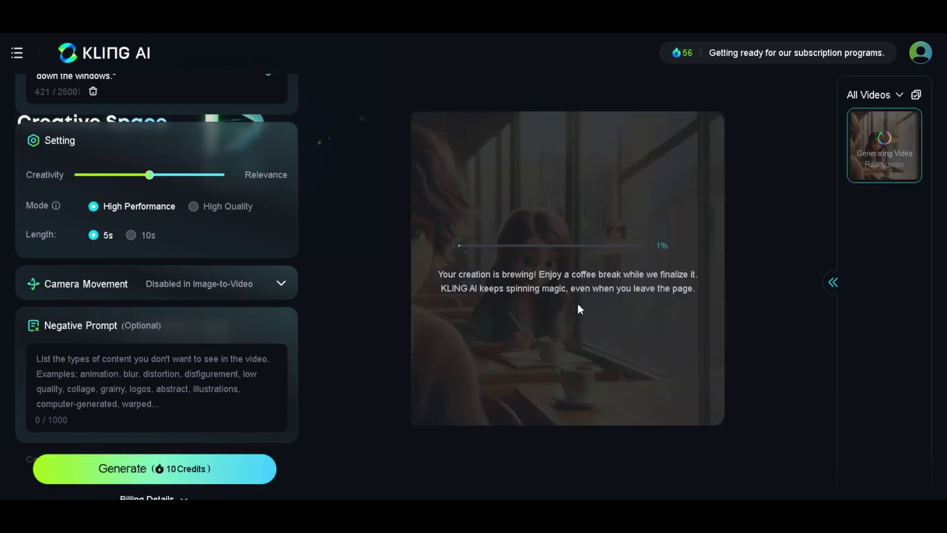
- Preview the generated 5-second café video and download it
{"action": "left_click", "coordinate": [579, 304]}
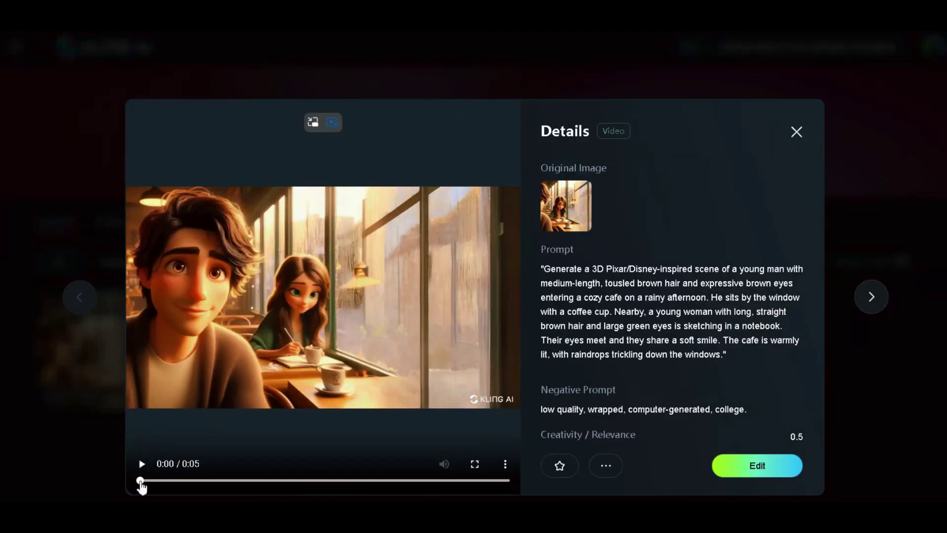
{"action": "left_click", "coordinate": [141, 466]}
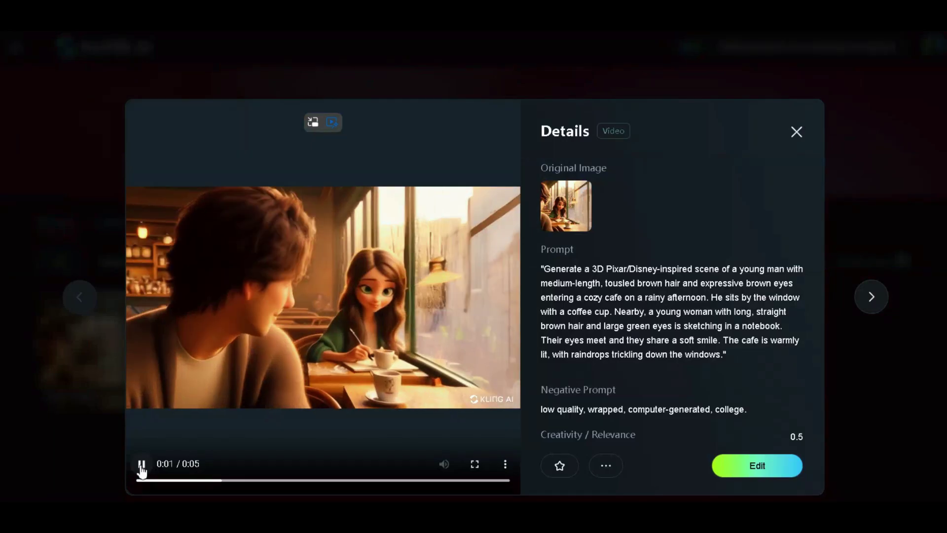
{"action": "left_click", "coordinate": [505, 466]}
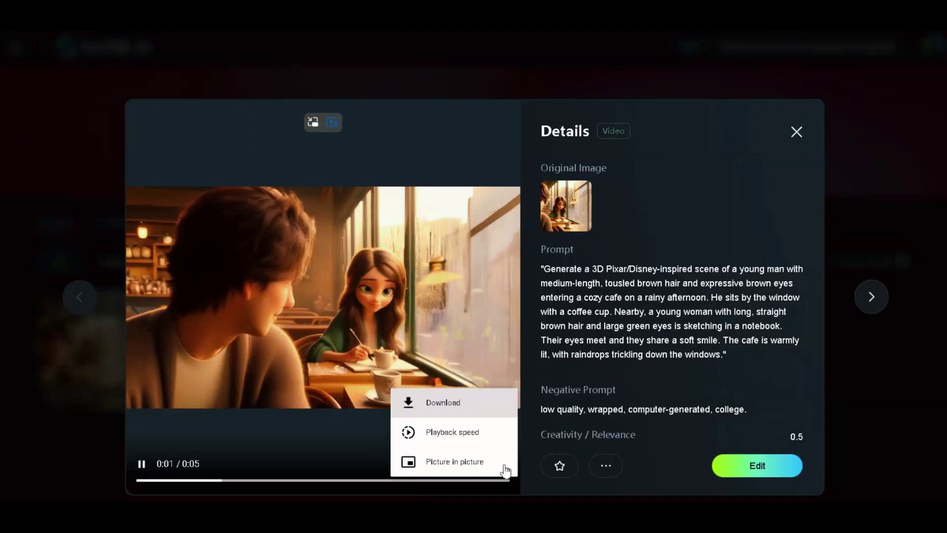
{"action": "left_click", "coordinate": [486, 409]}
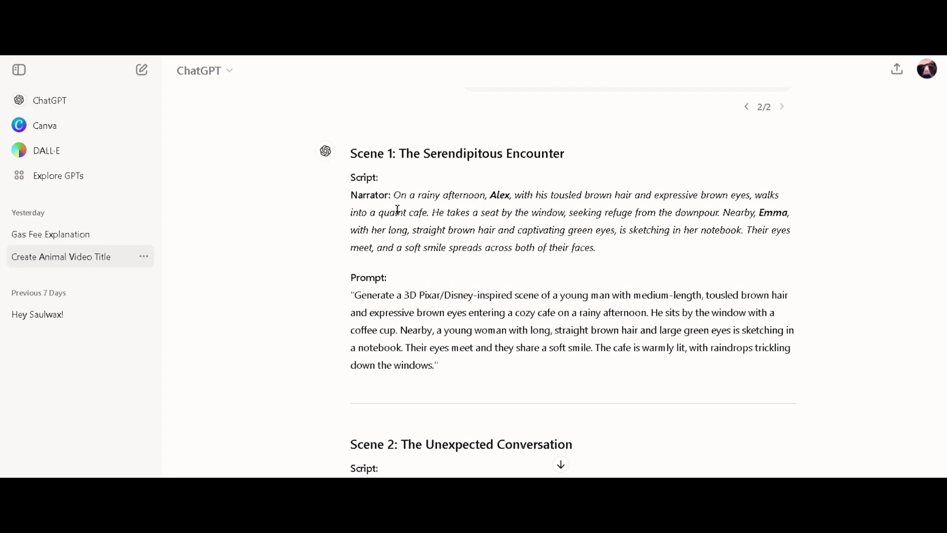
{"action": "left_click_drag", "start_coordinate": [350, 295], "coordinate": [437, 365]}
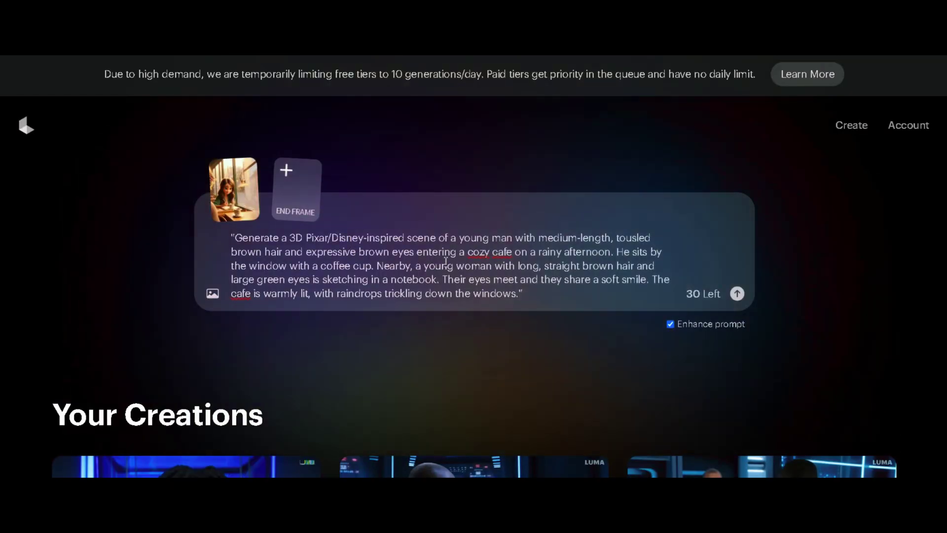
{"action": "left_click", "coordinate": [738, 294]}
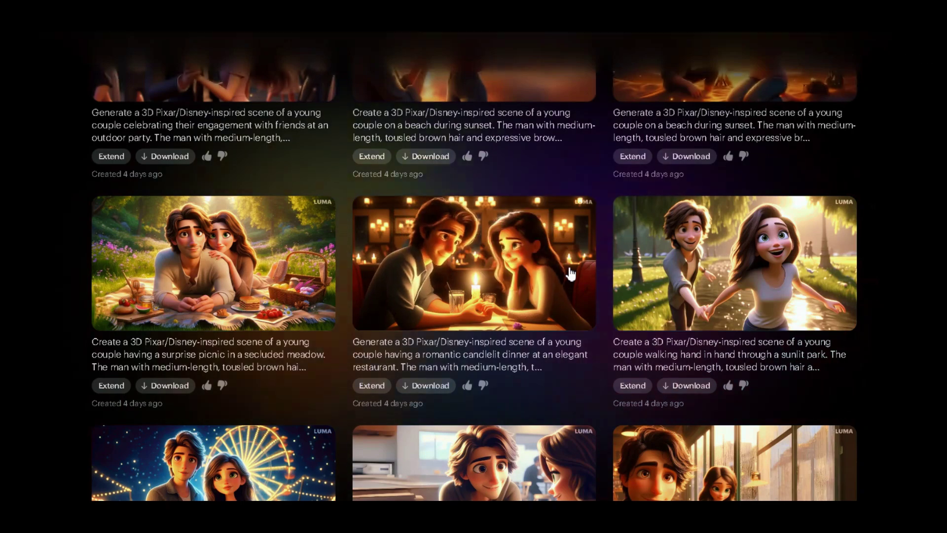
{"action": "scroll", "coordinate": [571, 274], "scroll_direction": "down", "scroll_amount": 3}
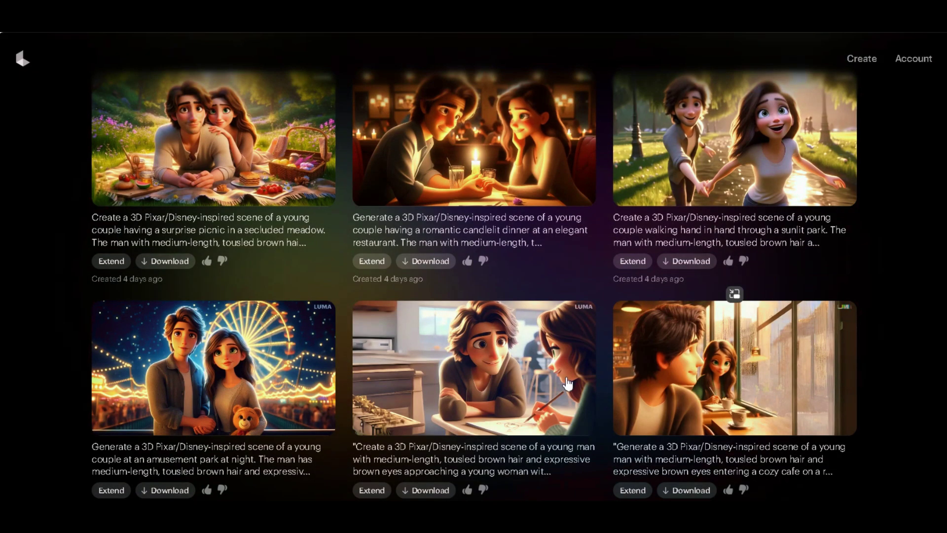
{"action": "scroll", "coordinate": [501, 367], "scroll_direction": "up", "scroll_amount": 10}
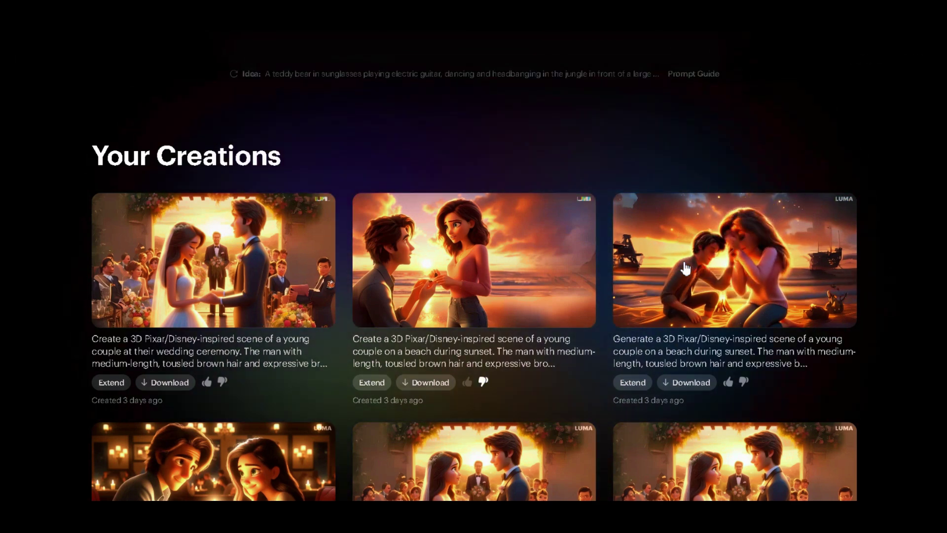
{"action": "scroll", "coordinate": [493, 363], "scroll_direction": "down", "scroll_amount": 9}
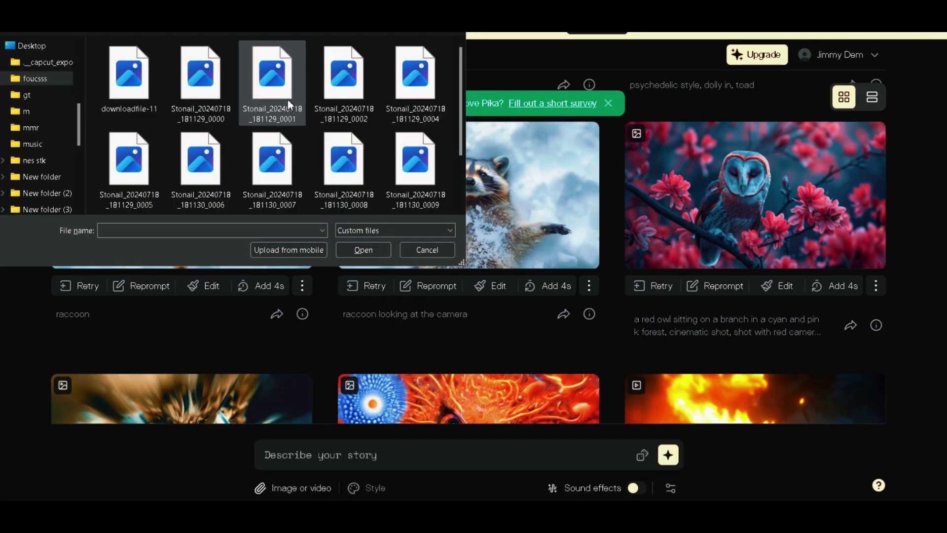
- Attach the cafe couple image in Pika and paste the rainy-cafe story prompt
{"action": "left_click", "coordinate": [288, 100]}
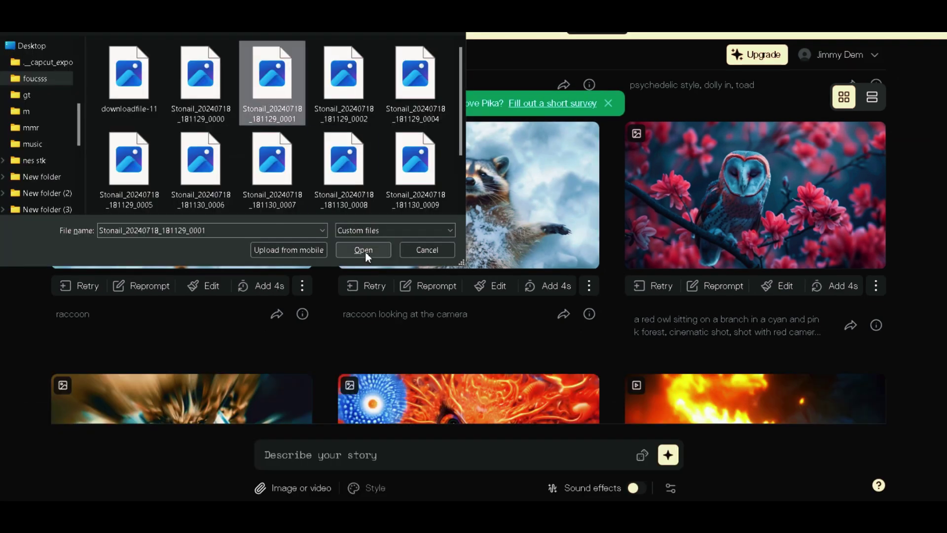
{"action": "left_click", "coordinate": [364, 249]}
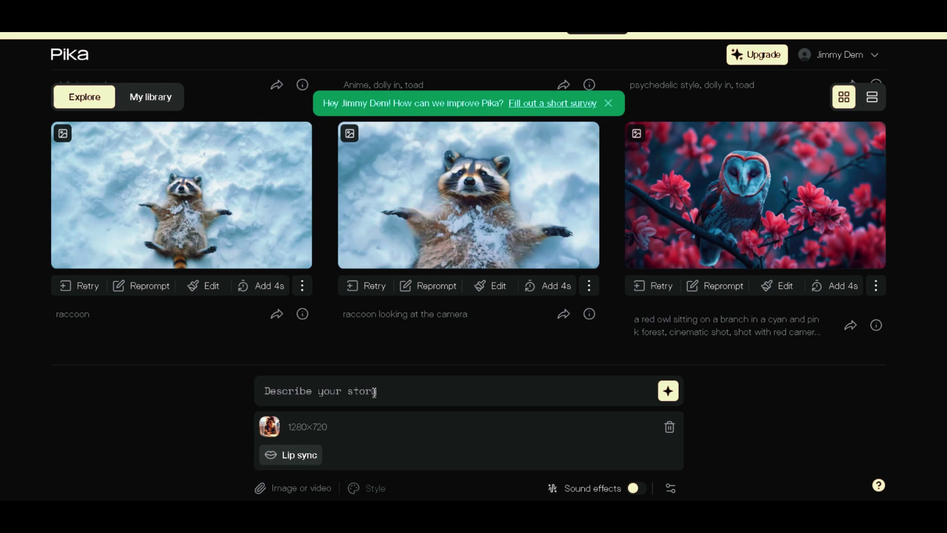
{"action": "key", "text": "ctrl+v"}
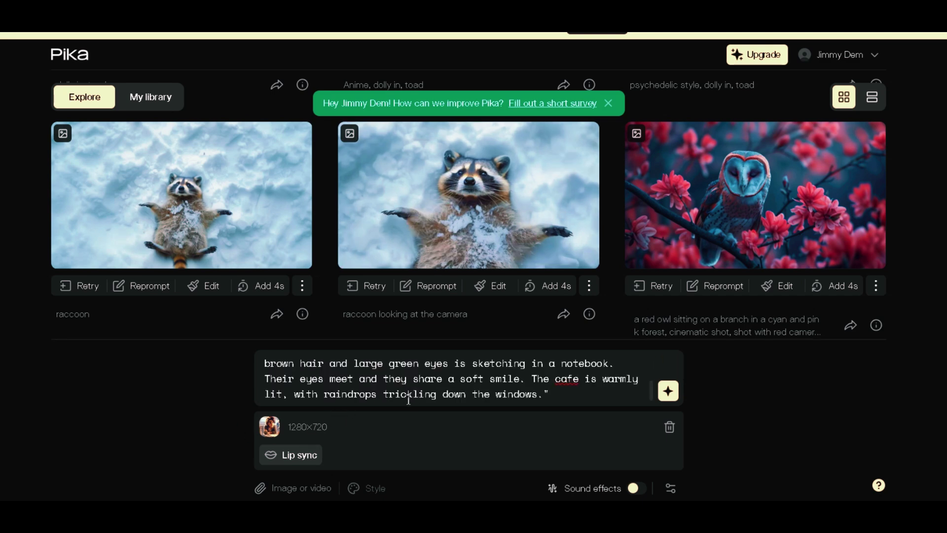
- Add an ElevenLabs narration mp3 as lip-sync audio and generate the lip-sync video
{"action": "left_click", "coordinate": [291, 456]}
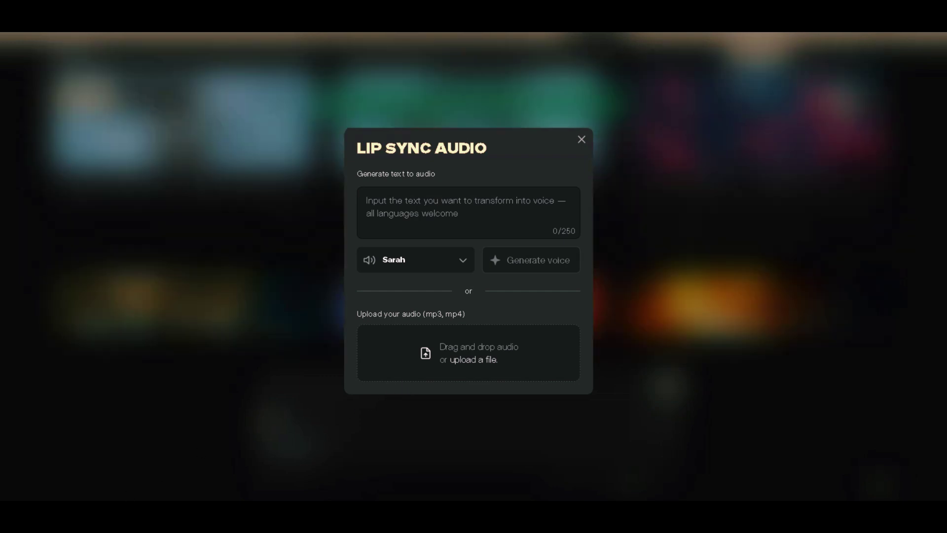
{"action": "left_click", "coordinate": [774, 34]}
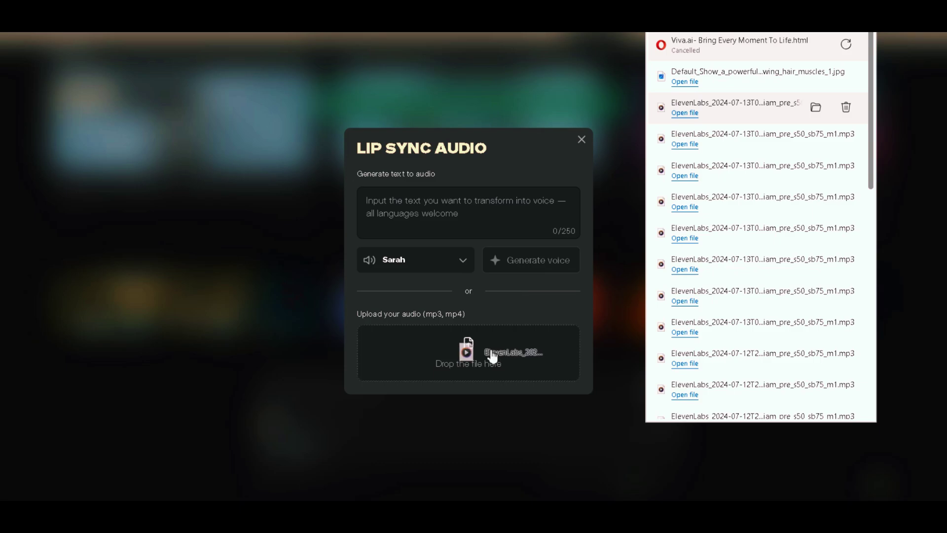
{"action": "left_click_drag", "start_coordinate": [493, 356], "coordinate": [491, 354]}
{"action": "left_click", "coordinate": [480, 317]}
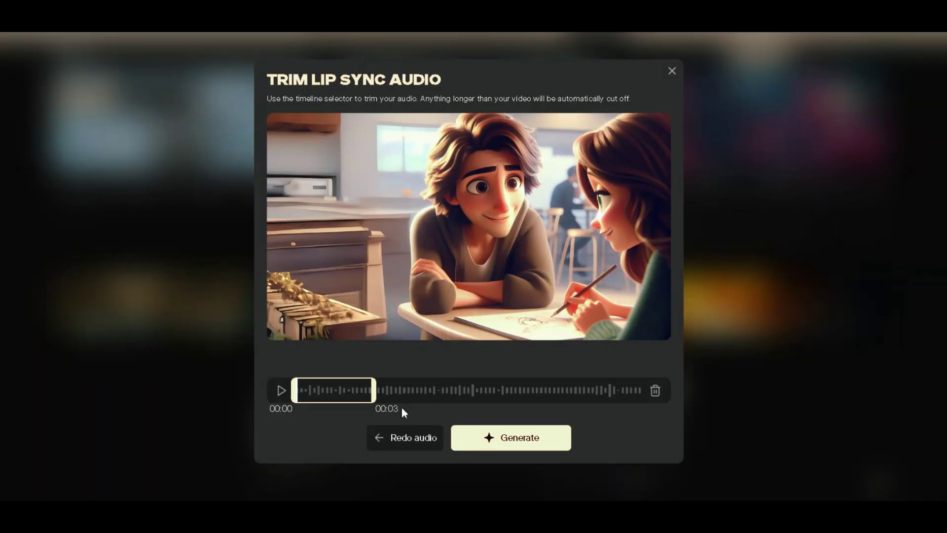
{"action": "left_click", "coordinate": [492, 435]}
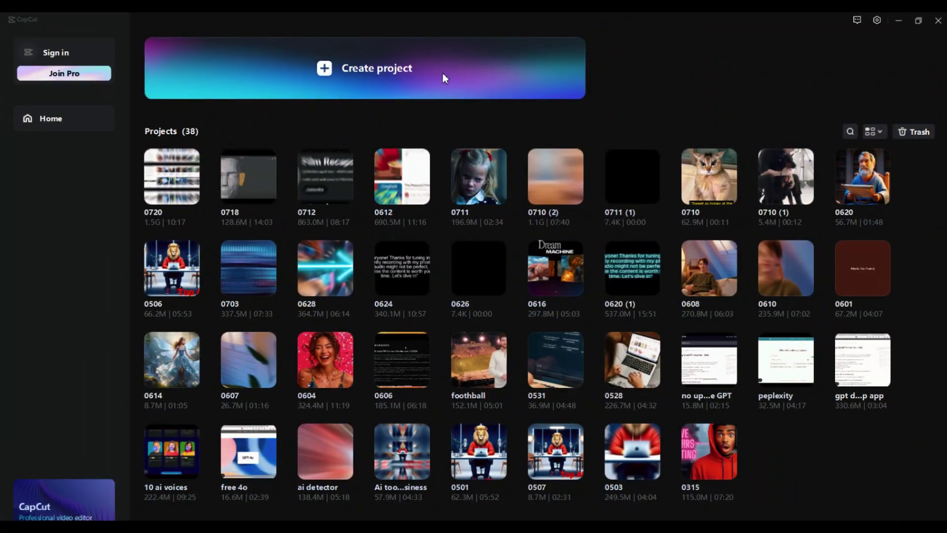
- Create a new CapCut project and import all 20 MP4 scene clips from the Desktop folder
{"action": "left_click", "coordinate": [385, 75]}
{"action": "left_click", "coordinate": [288, 188]}
{"action": "left_click", "coordinate": [49, 108]}
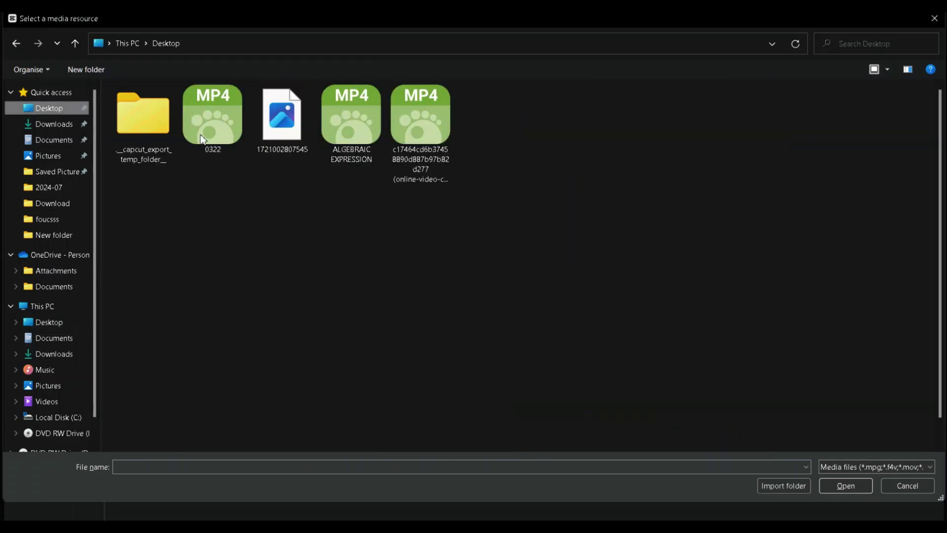
{"action": "double_click", "coordinate": [143, 114]}
{"action": "double_click", "coordinate": [144, 116]}
{"action": "key", "text": "ctrl+a"}
{"action": "key", "text": "Return"}
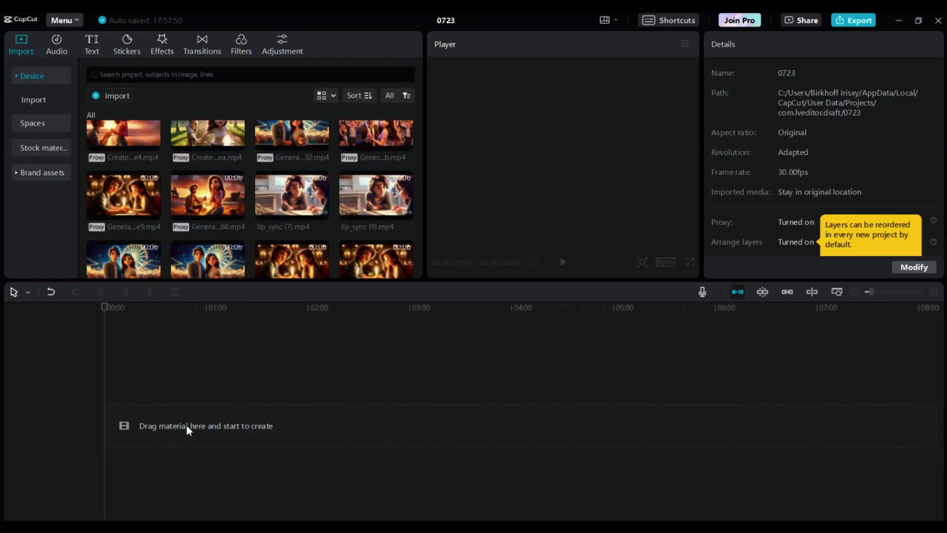
- Place the ElevenLabs narration and scene clips on the timeline, playing the narration
{"action": "scroll", "coordinate": [310, 174], "scroll_direction": "down", "scroll_amount": 2}
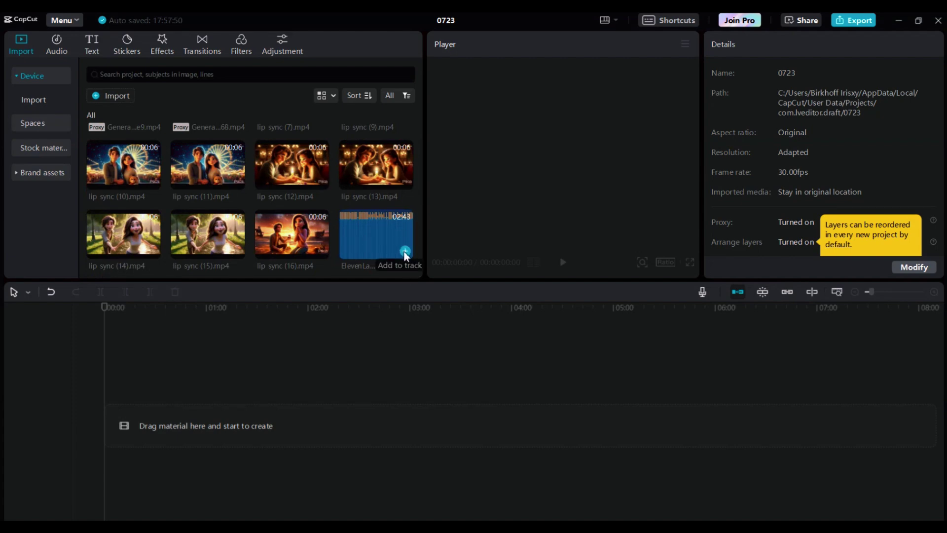
{"action": "left_click", "coordinate": [405, 252]}
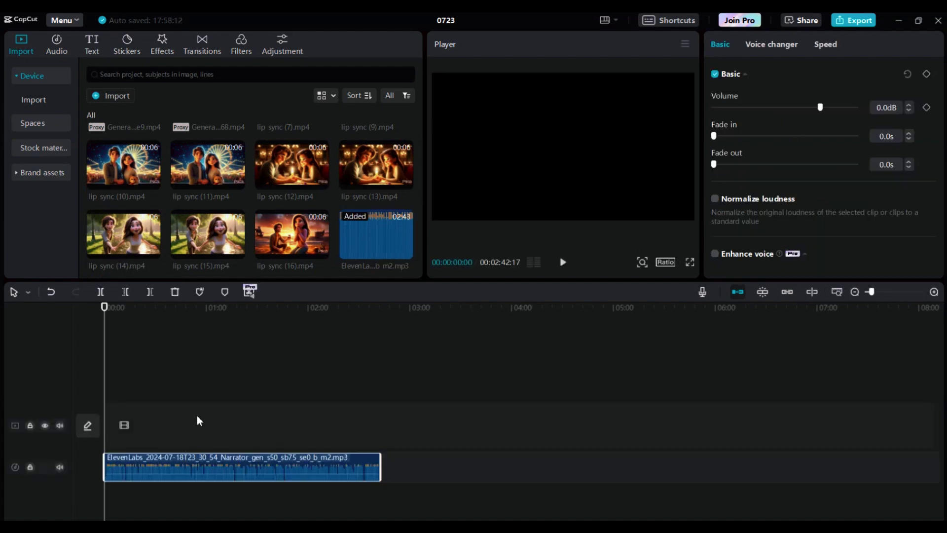
{"action": "scroll", "coordinate": [292, 181], "scroll_direction": "up", "scroll_amount": 3}
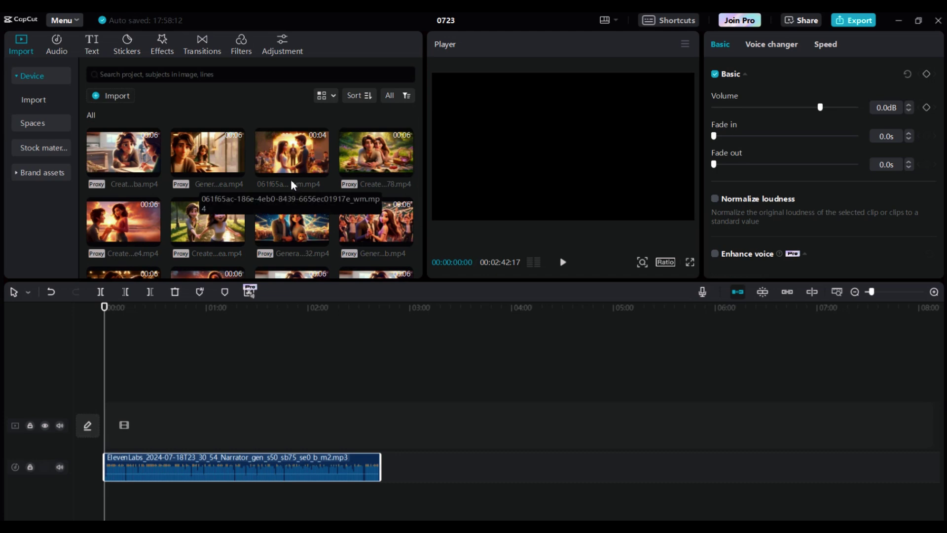
{"action": "scroll", "coordinate": [289, 203], "scroll_direction": "down", "scroll_amount": 1}
{"action": "key", "text": "space"}
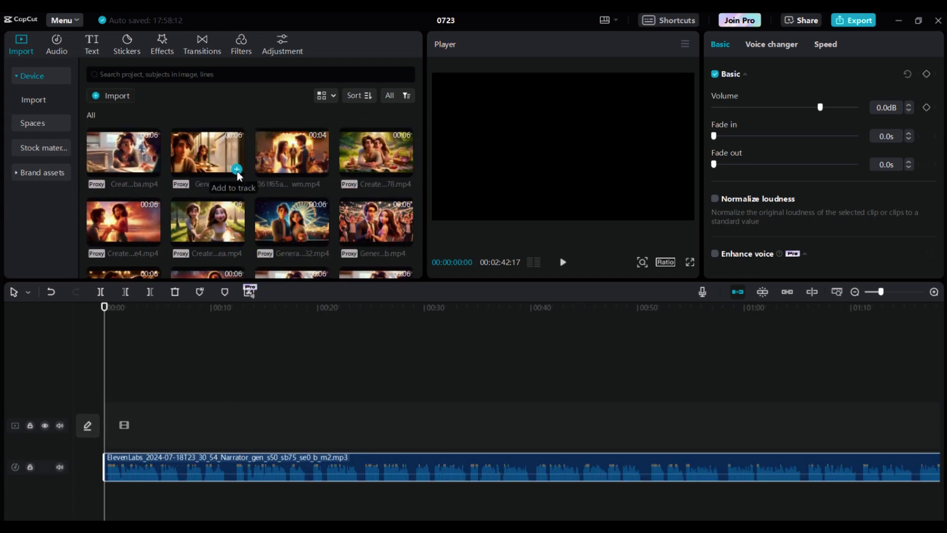
{"action": "left_click", "coordinate": [237, 170]}
{"action": "left_click", "coordinate": [238, 170]}
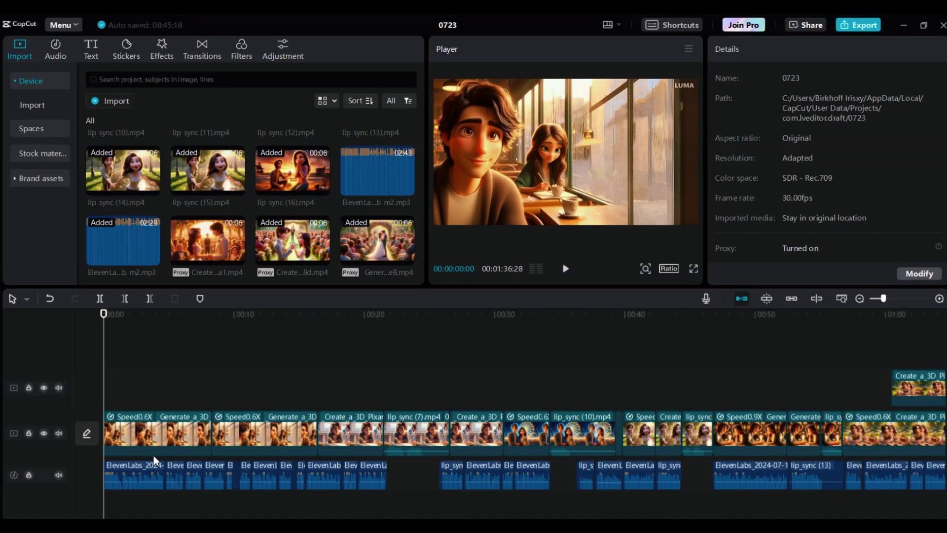
{"action": "scroll", "coordinate": [153, 454], "scroll_direction": "right", "scroll_amount": 10}
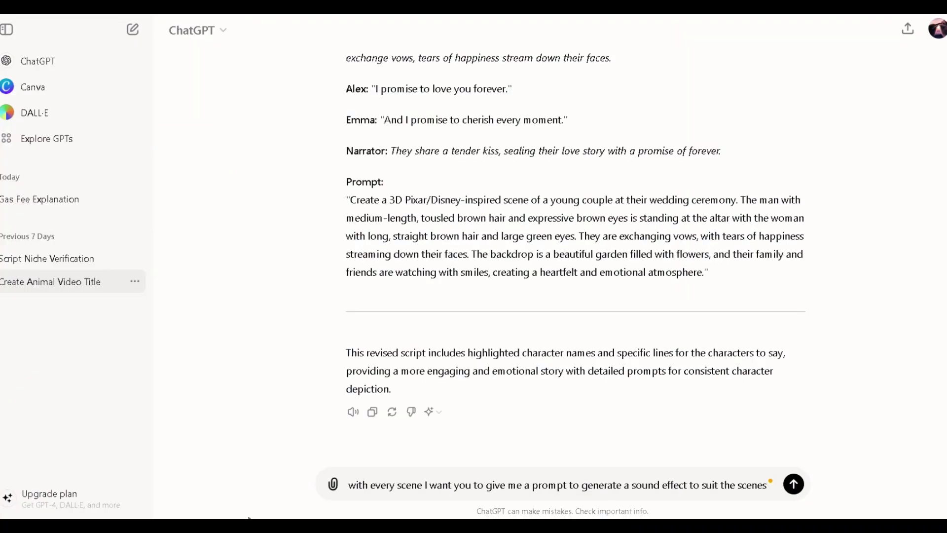
- Send ChatGPT the request for a sound effect prompt for each scene
{"action": "scroll", "coordinate": [829, 334], "scroll_direction": "up", "scroll_amount": 2}
{"action": "scroll", "coordinate": [626, 483], "scroll_direction": "down", "scroll_amount": 2}
{"action": "left_click", "coordinate": [799, 488]}
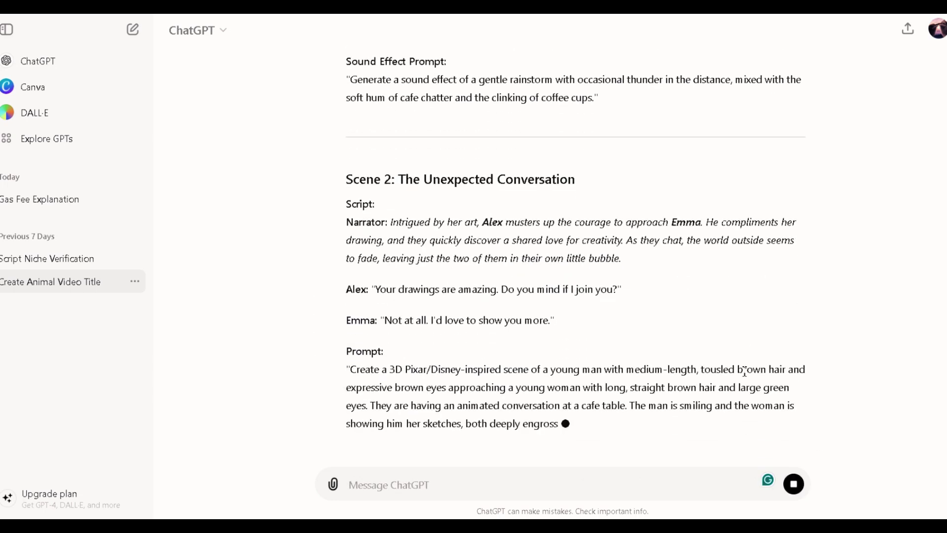
- Select Scene 1's Sound Effect Prompt about a gentle rainstorm with thunder and cafe chatter
{"action": "scroll", "coordinate": [639, 328], "scroll_direction": "up", "scroll_amount": 2}
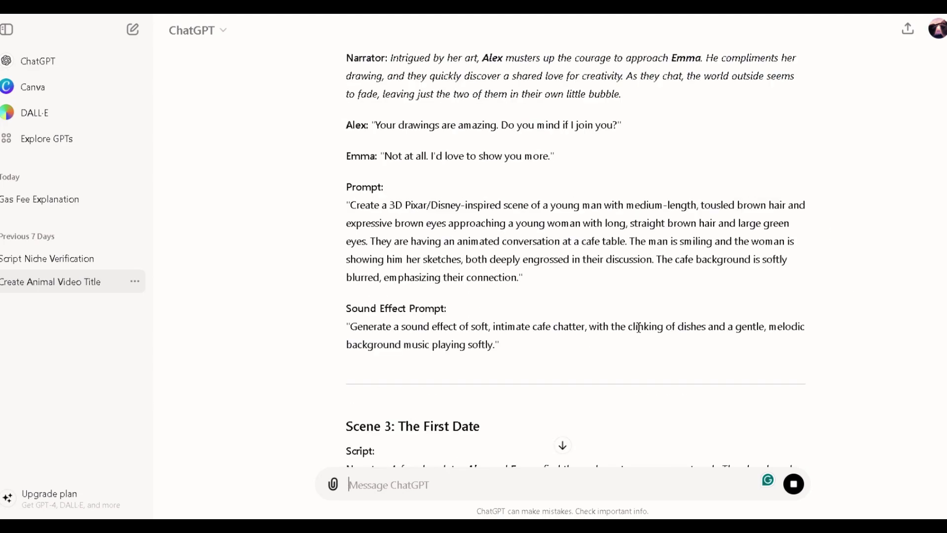
{"action": "scroll", "coordinate": [638, 328], "scroll_direction": "down", "scroll_amount": 10}
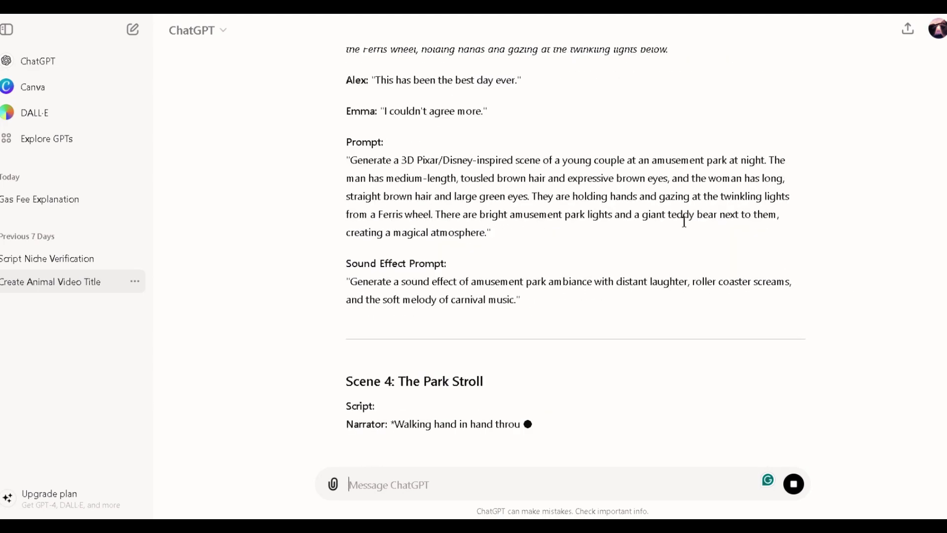
{"action": "scroll", "coordinate": [563, 437], "scroll_direction": "up", "scroll_amount": 15}
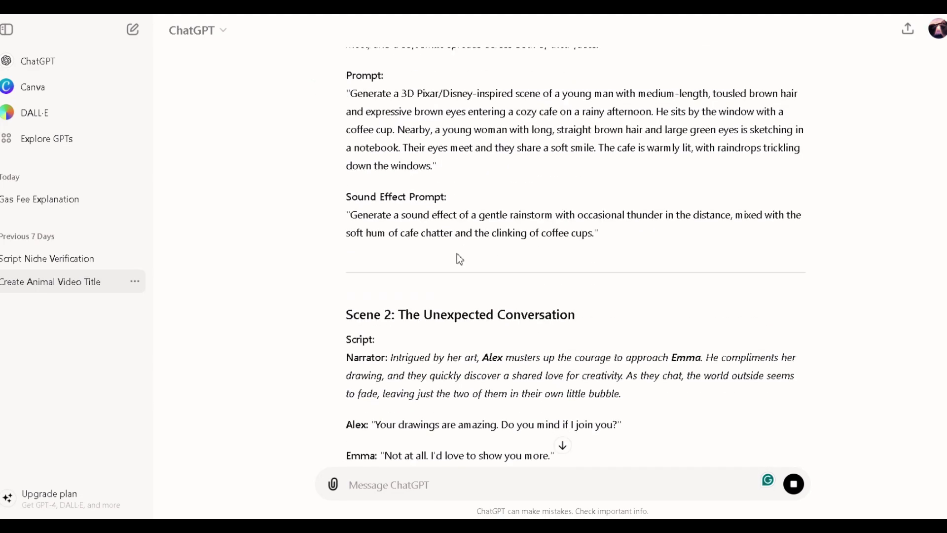
{"action": "left_click_drag", "start_coordinate": [348, 226], "coordinate": [589, 249]}
{"action": "key", "text": "ctrl+c"}
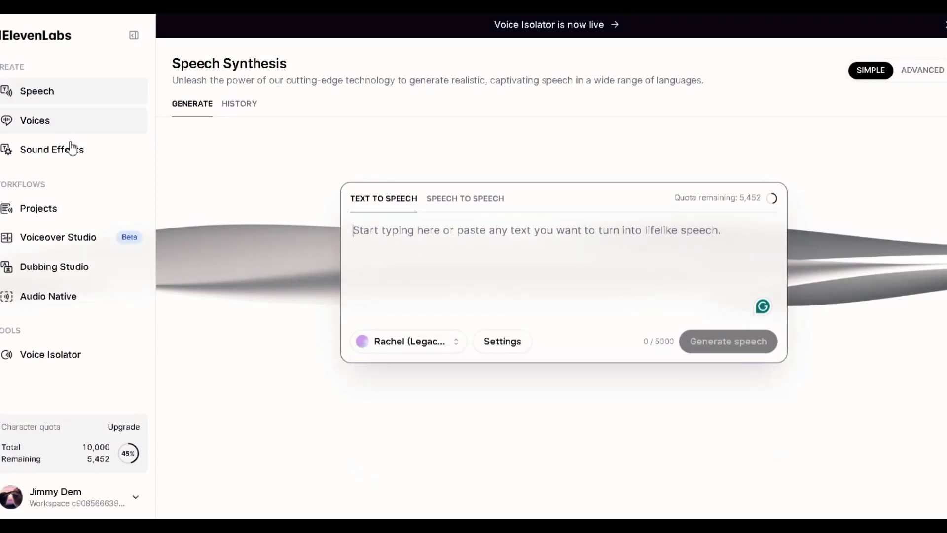
- Generate rainstorm-and-cafe sound effects in ElevenLabs from the pasted prompt and download Generation 1
{"action": "left_click", "coordinate": [71, 148]}
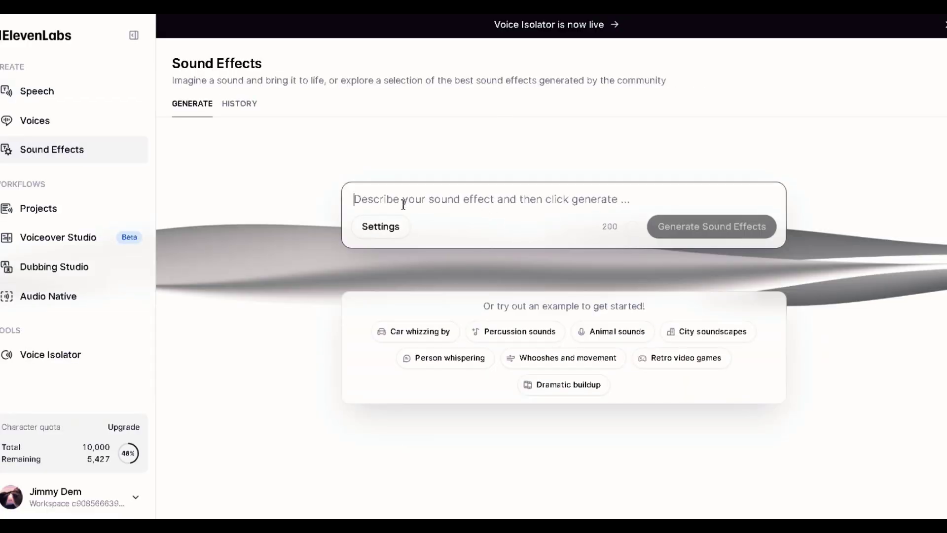
{"action": "key", "text": "ctrl+v"}
{"action": "left_click", "coordinate": [667, 265]}
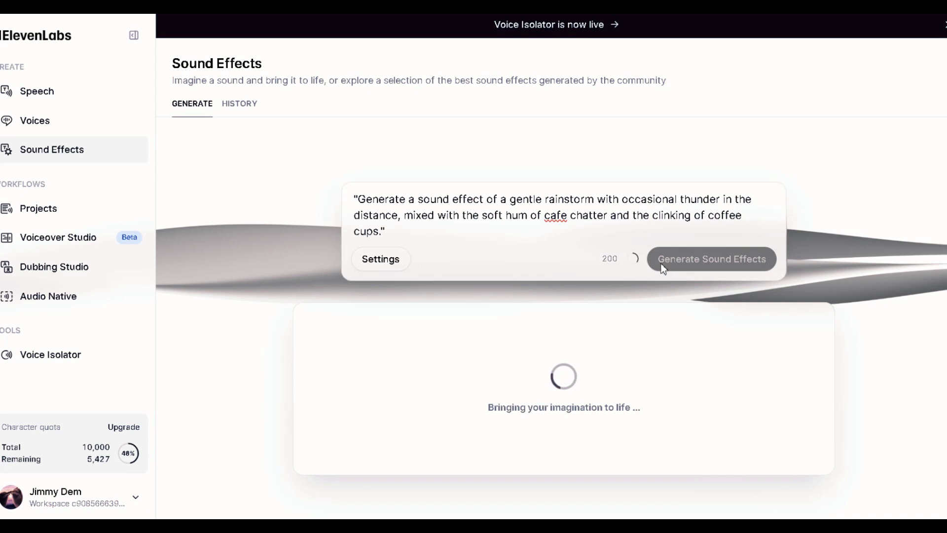
{"action": "left_click", "coordinate": [815, 325]}
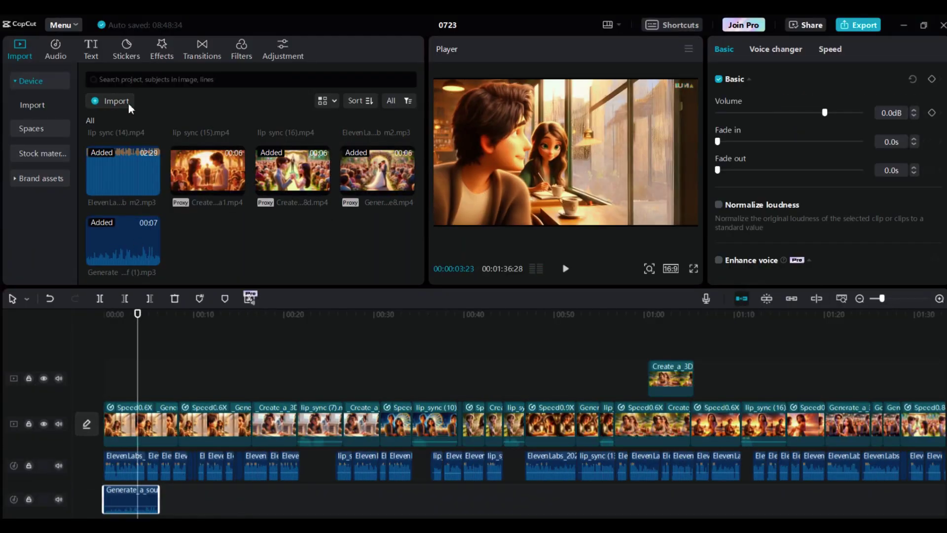
- Import the sound effect mp3s onto extra audio tracks and name the export 'animated'
{"action": "left_click", "coordinate": [130, 108]}
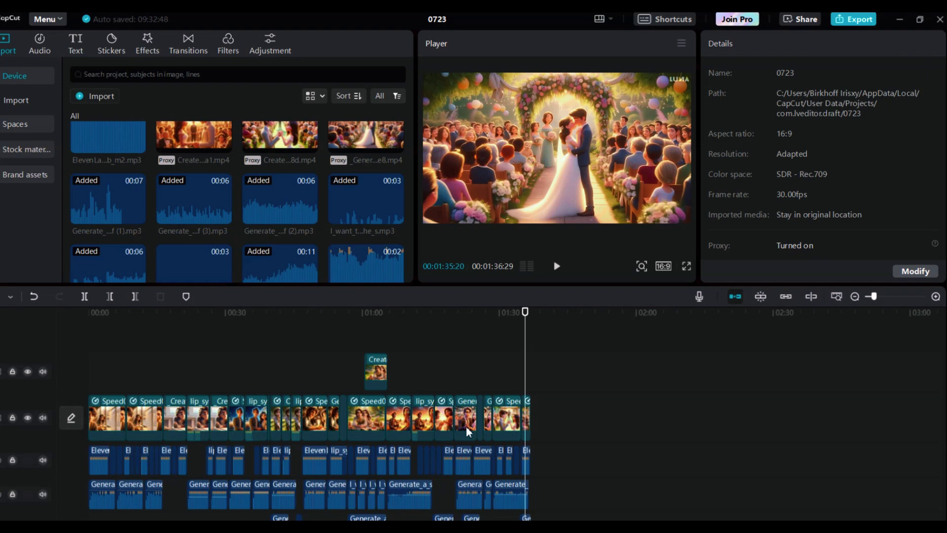
{"action": "scroll", "coordinate": [468, 432], "scroll_direction": "down", "scroll_amount": 3}
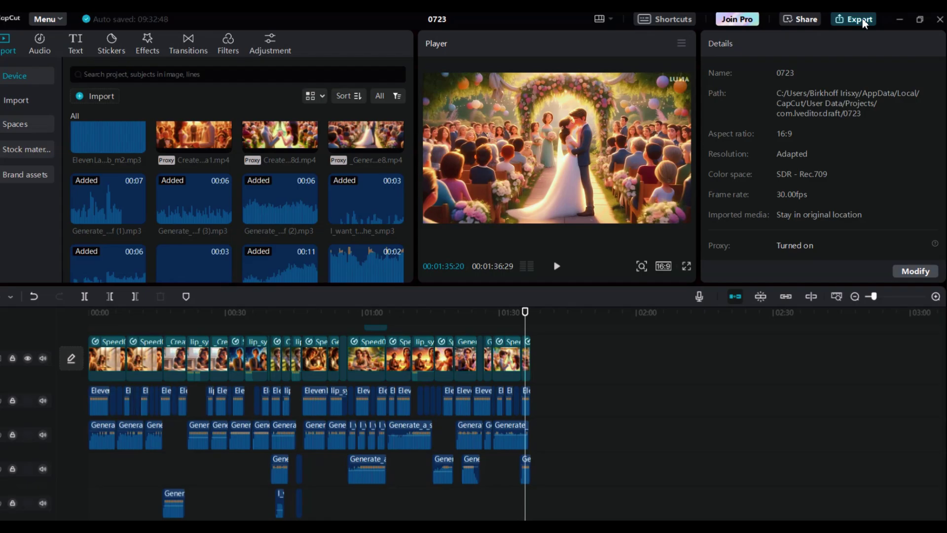
{"action": "left_click", "coordinate": [860, 19]}
{"action": "type", "text": "animated"}
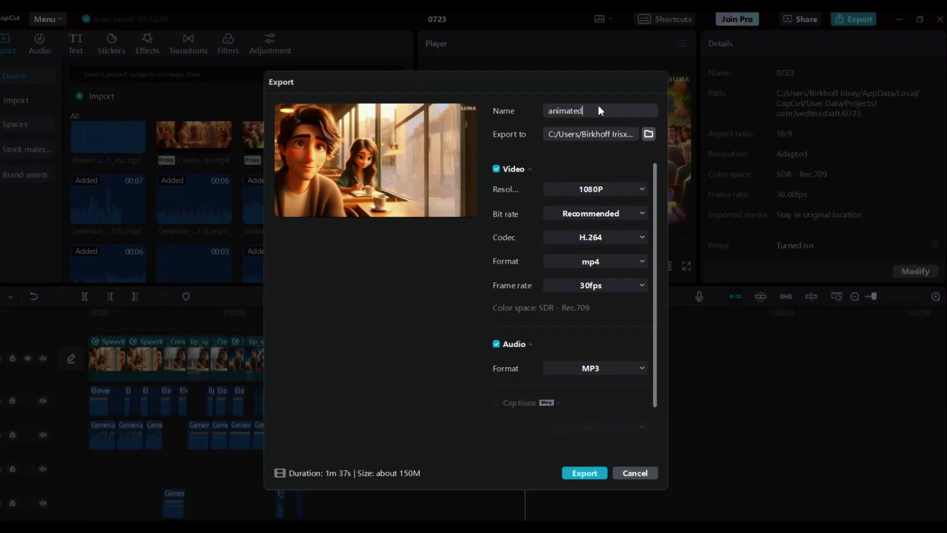